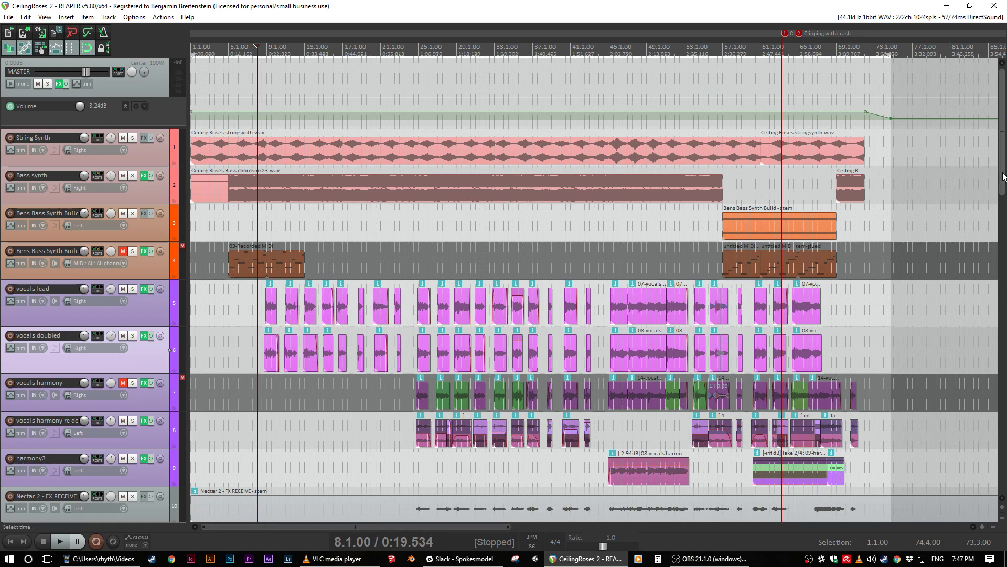
pyautogui.moveTo(1005, 189)
pyautogui.mouseDown()
pyautogui.moveTo(1005, 205)
pyautogui.moveTo(1005, 189)
pyautogui.mouseUp()
pyautogui.moveTo(1004, 166)
pyautogui.mouseDown()
pyautogui.moveTo(1004, 190)
pyautogui.moveTo(1002, 163)
pyautogui.mouseUp()
pyautogui.moveTo(1003, 133)
pyautogui.mouseDown()
pyautogui.moveTo(1003, 152)
pyautogui.moveTo(1002, 125)
pyautogui.mouseUp()
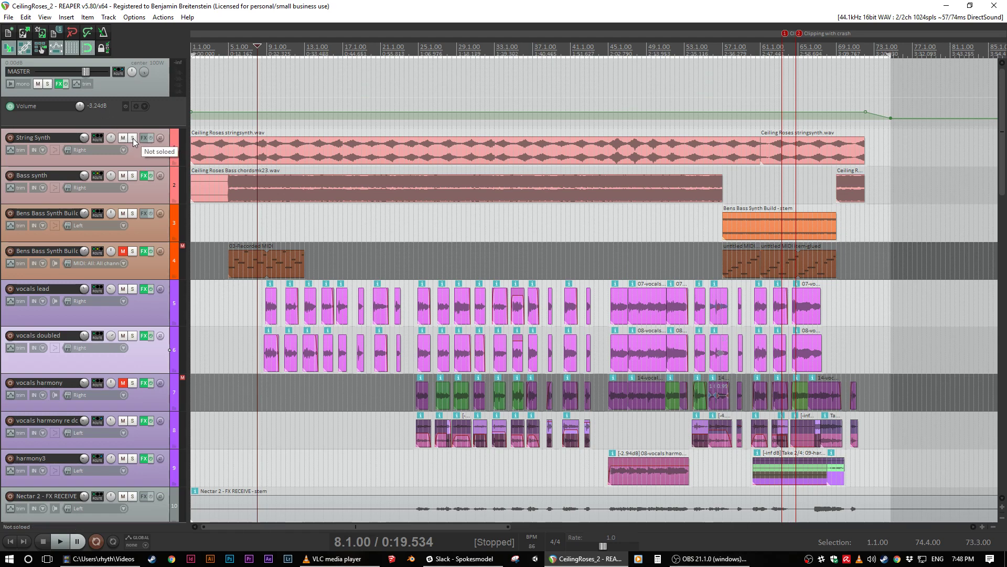
# Step: Solo the String Synth track, play it from measure 8, stop playback and turn its solo off
pyautogui.click(134, 137)
pyautogui.press('space')
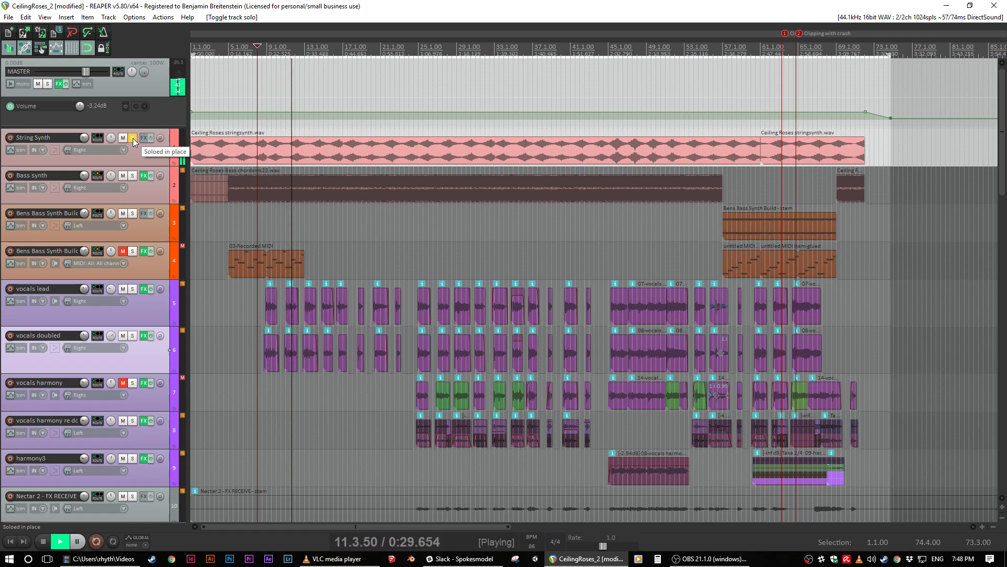
pyautogui.press('space')
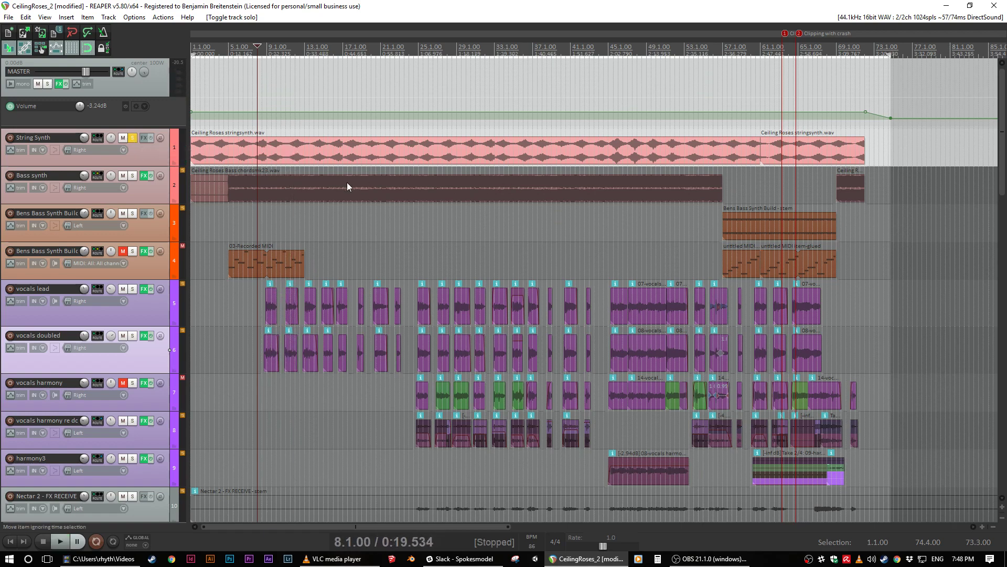
pyautogui.click(131, 137)
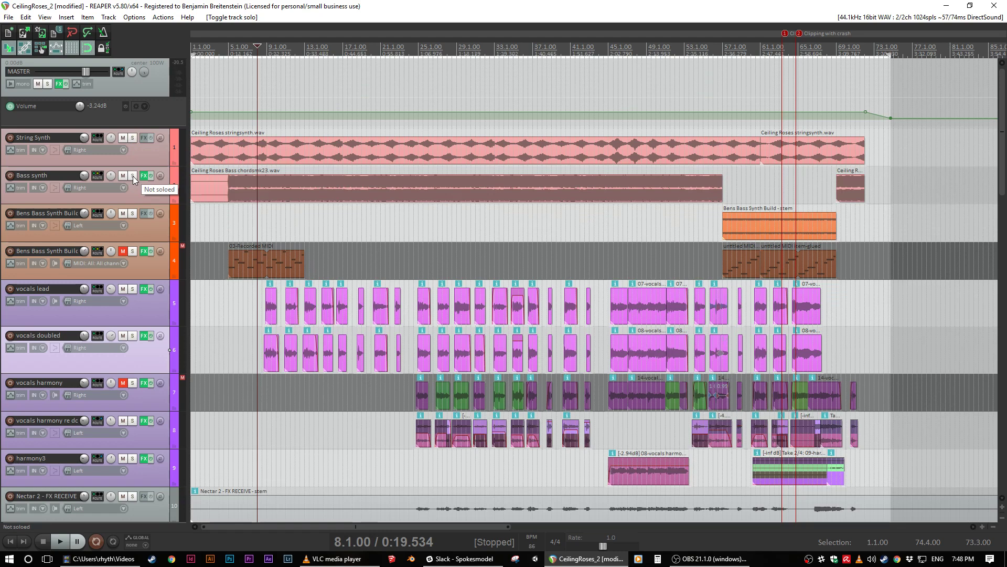
# Step: Solo the Bass synth track, play it from measure 5, stop playback and turn its solo off
pyautogui.click(133, 175)
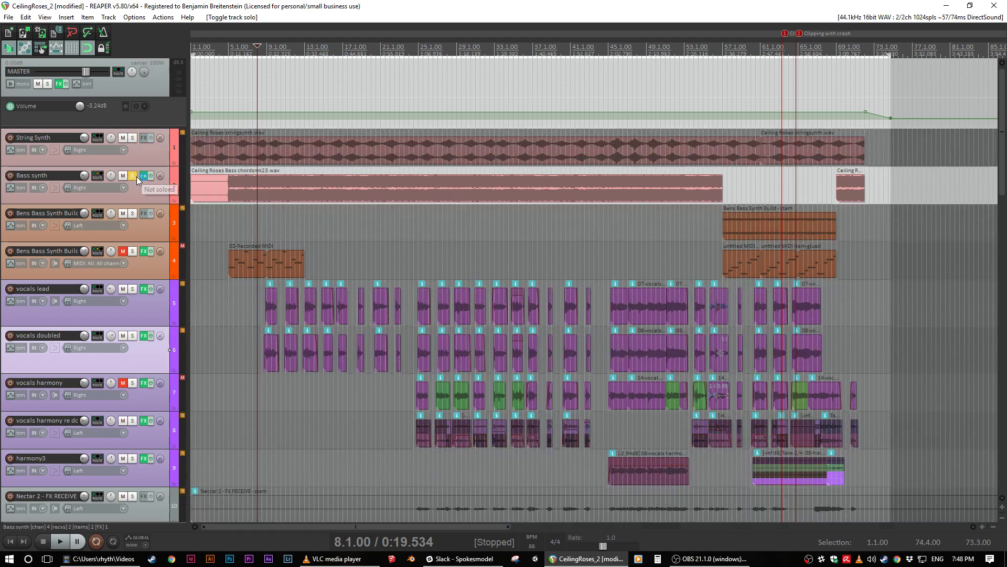
pyautogui.click(226, 95)
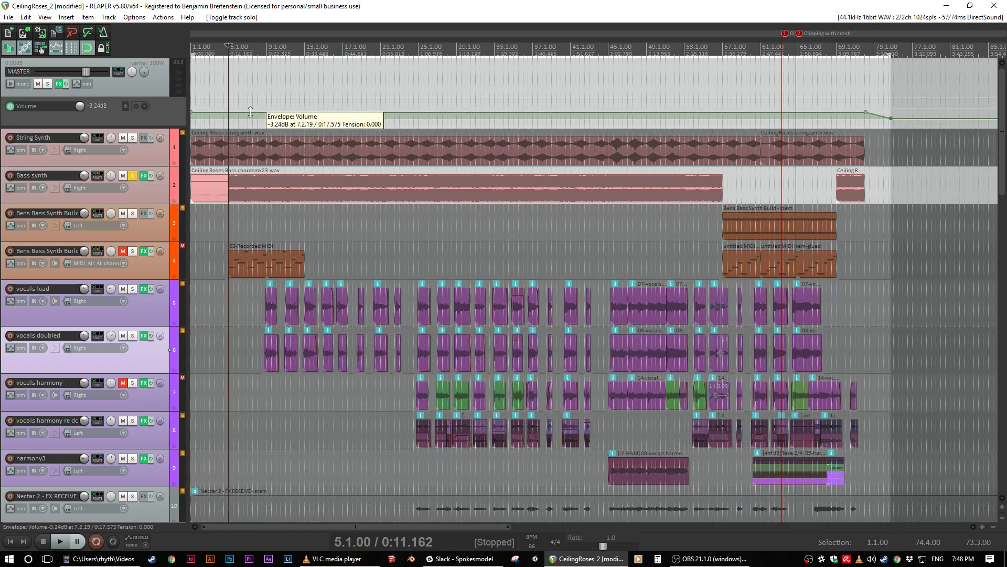
pyautogui.press('space')
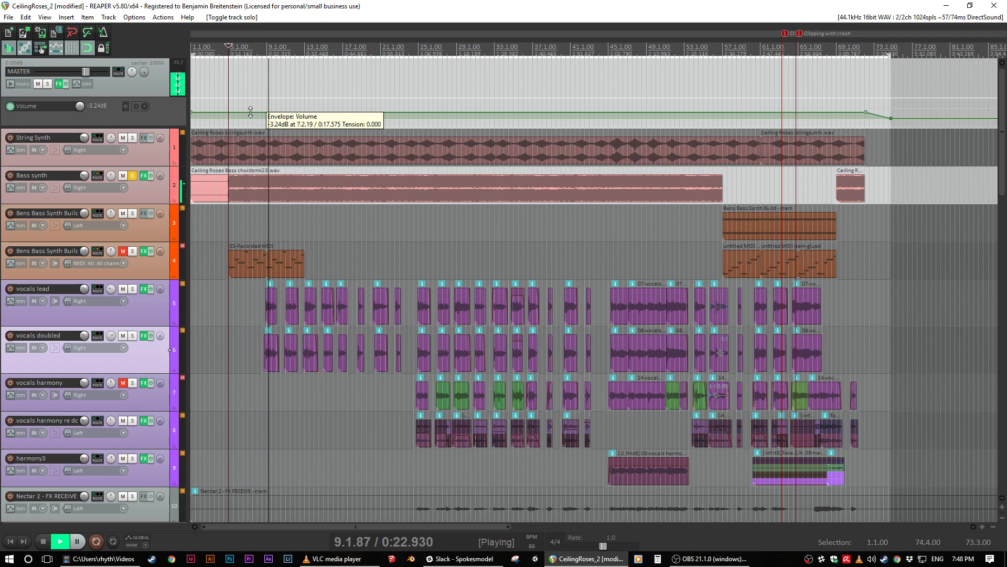
pyautogui.press('space')
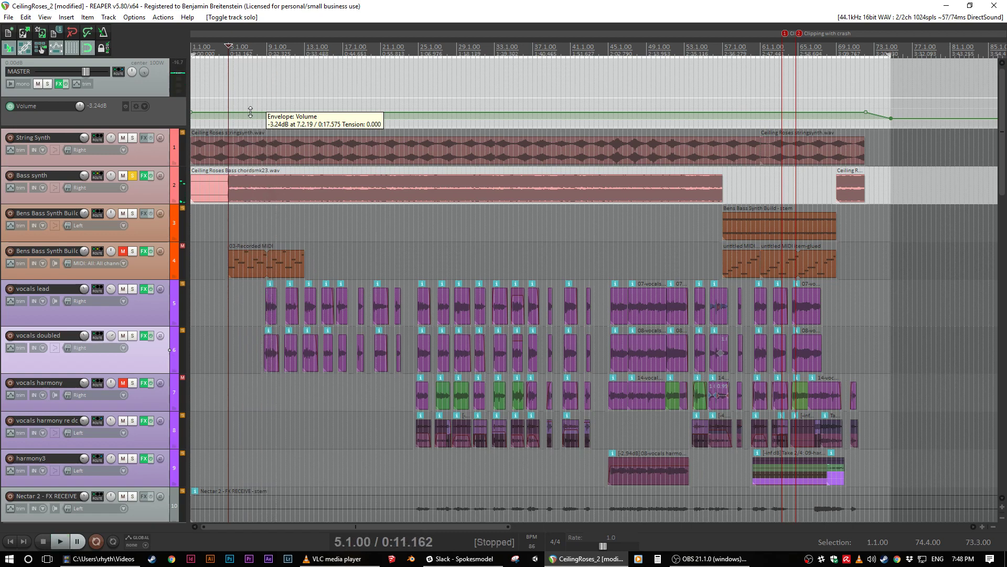
pyautogui.click(132, 177)
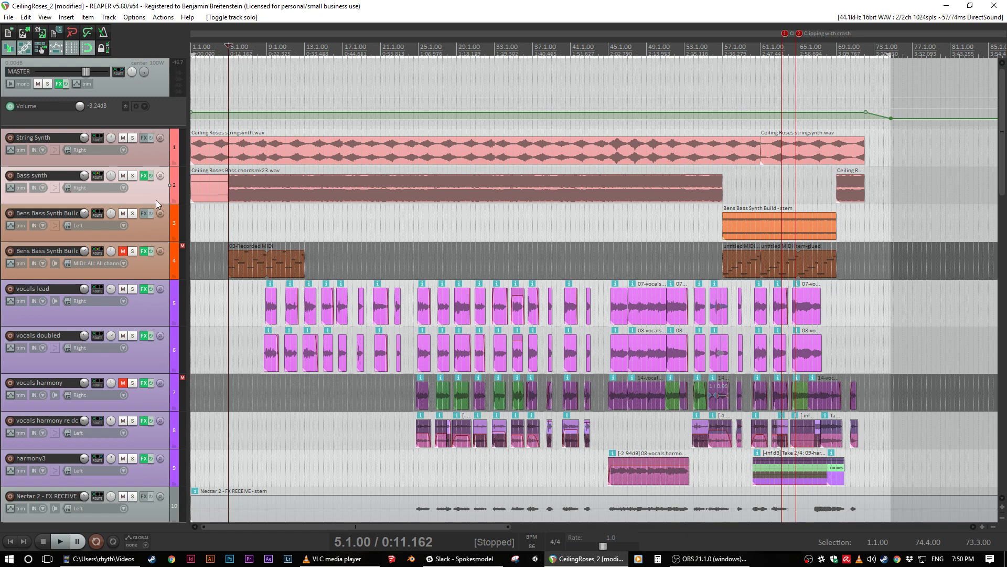
# Step: Switch to OBS to check the recording and mixer levels, and return to the REAPER project
pyautogui.click(716, 560)
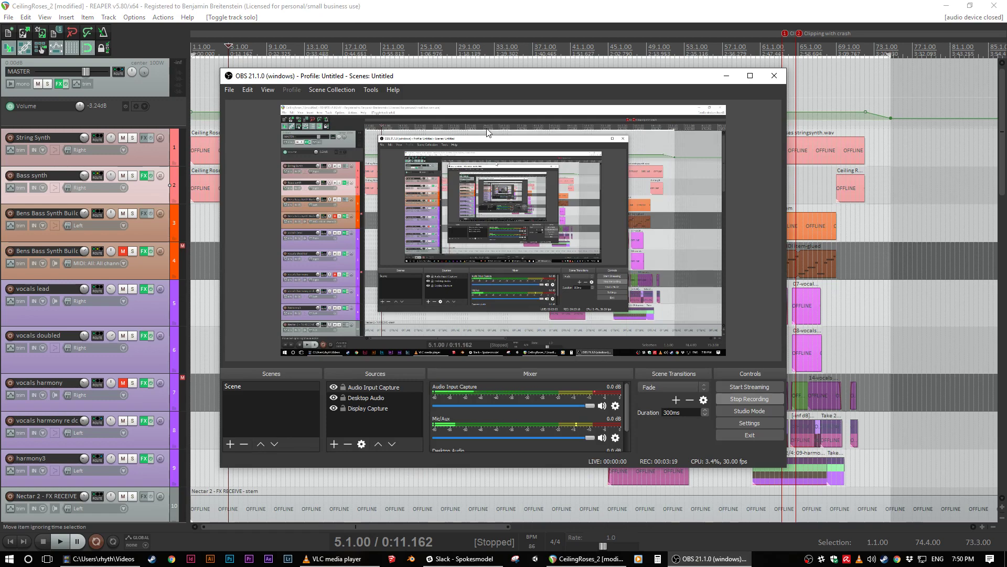
pyautogui.click(171, 227)
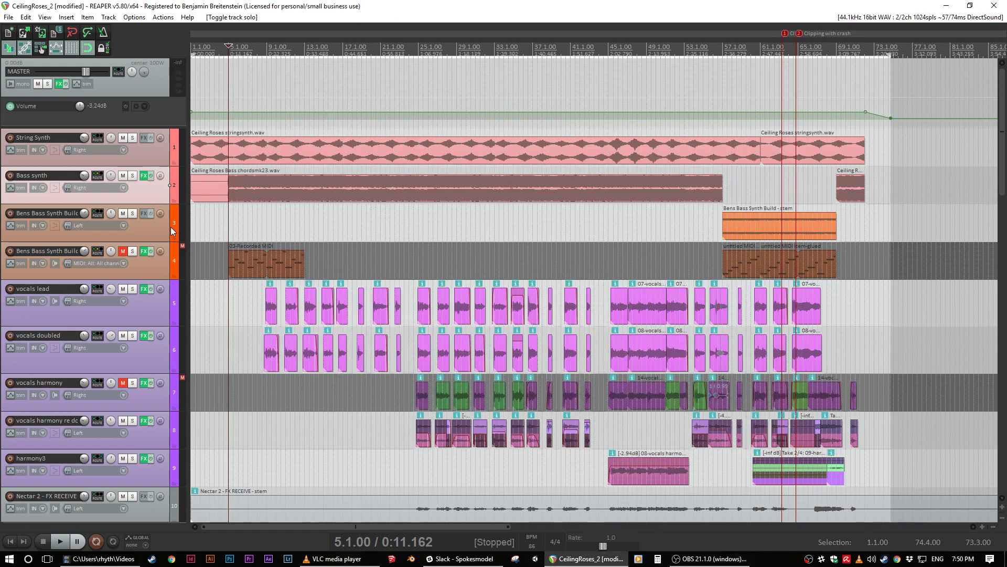
# Step: Play the arrangement briefly from measure 9, where the snare & perc stem begins, and stop playback
pyautogui.scroll(-1, 162, 236)
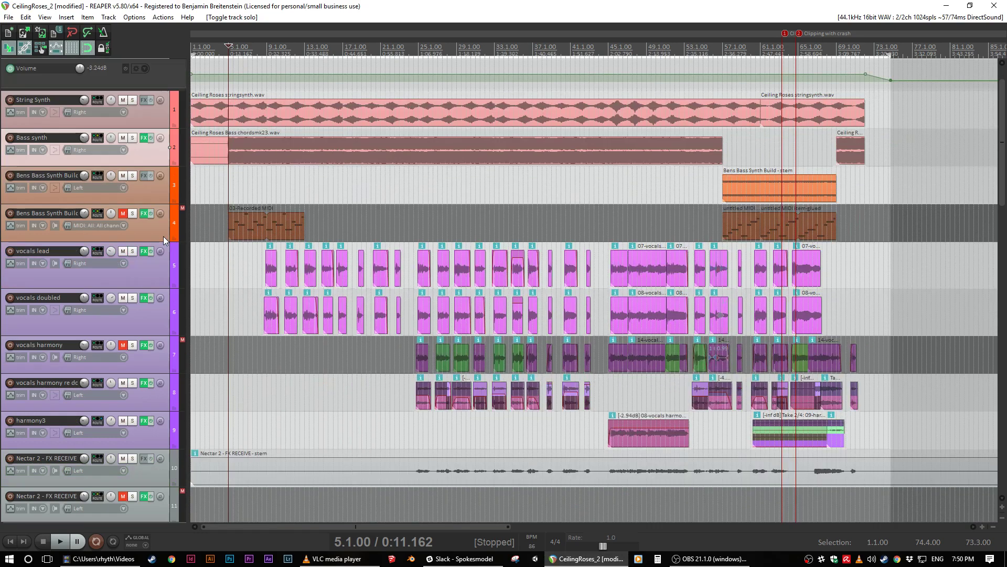
pyautogui.scroll(-6, 164, 239)
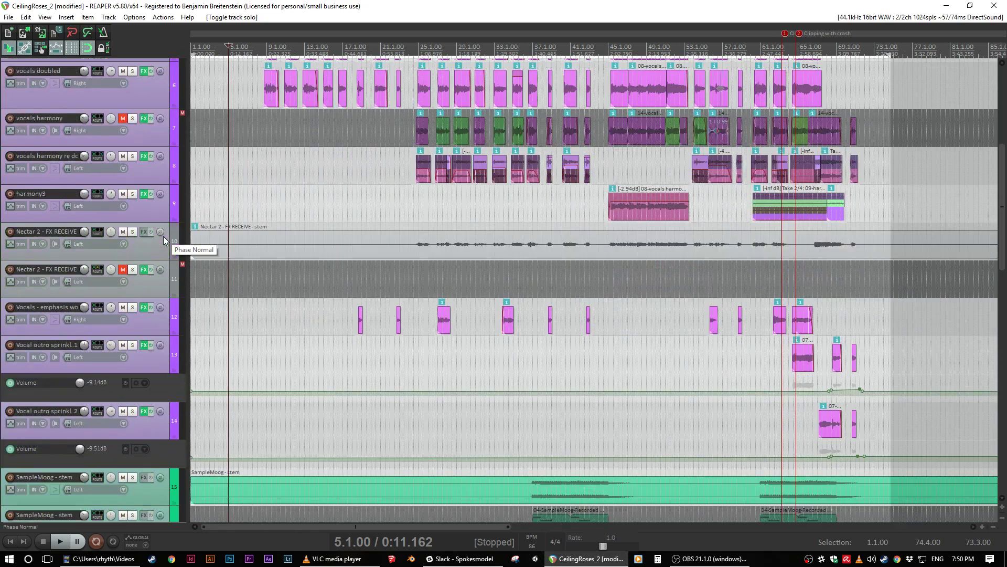
pyautogui.scroll(-11, 163, 236)
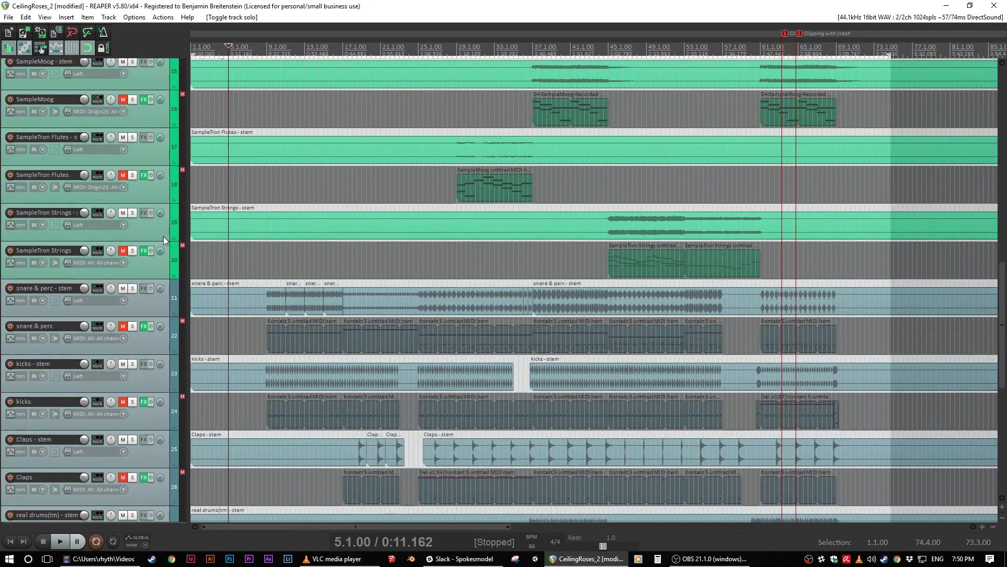
pyautogui.scroll(-2, 163, 236)
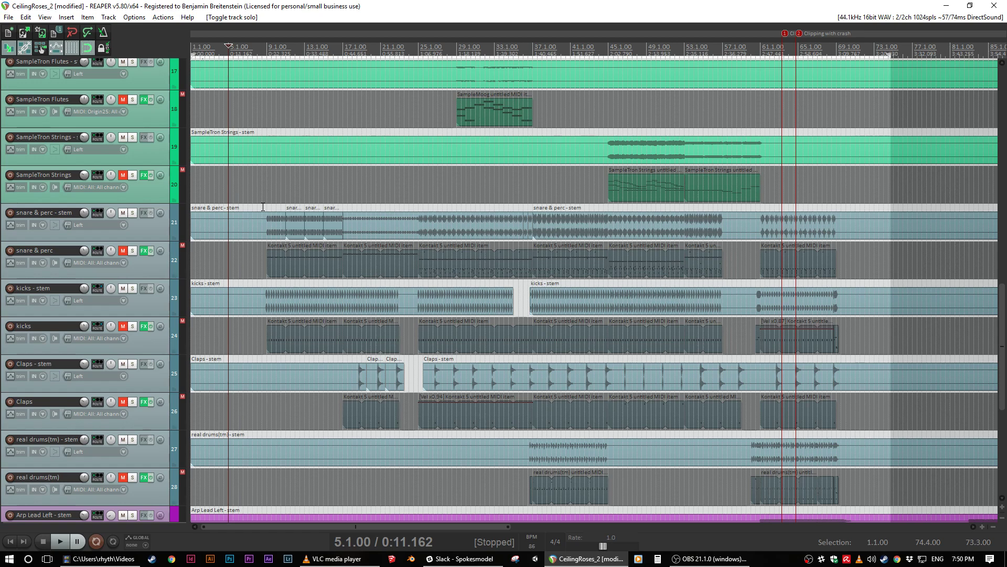
pyautogui.click(263, 207)
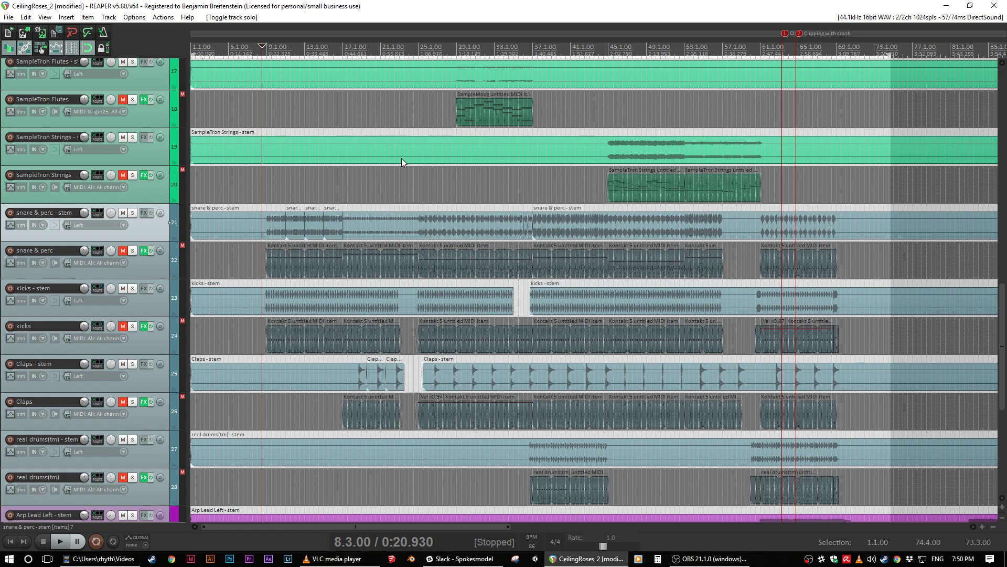
pyautogui.click(266, 200)
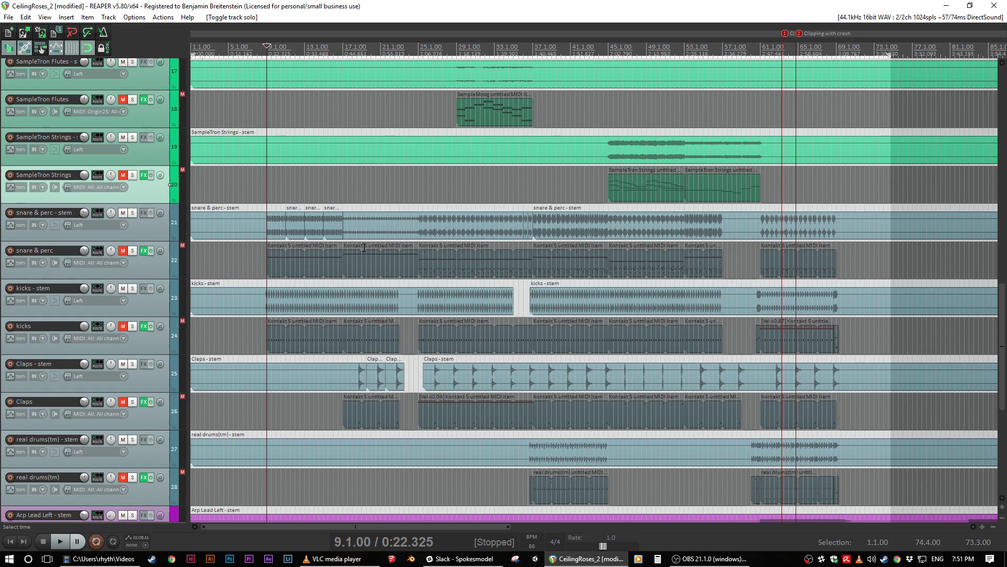
pyautogui.press('space')
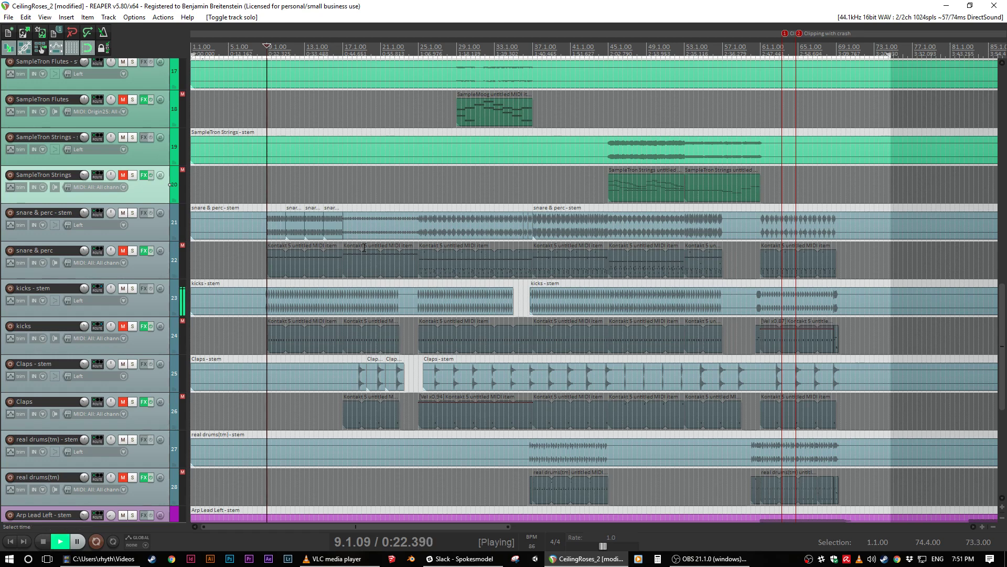
pyautogui.press('space')
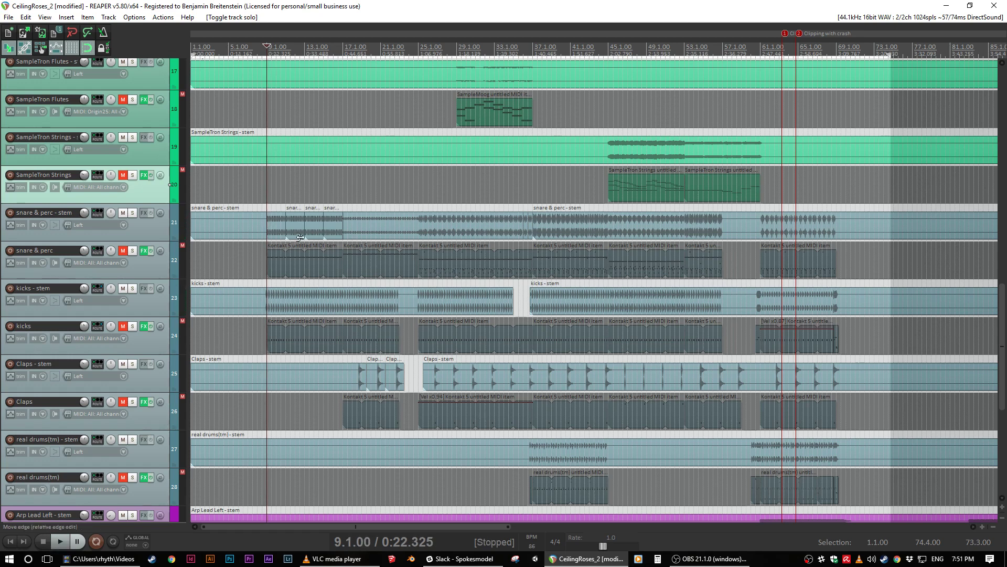
# Step: Solo the snare & perc and kicks stems, play them together from measure 9 and stop playback
pyautogui.click(133, 212)
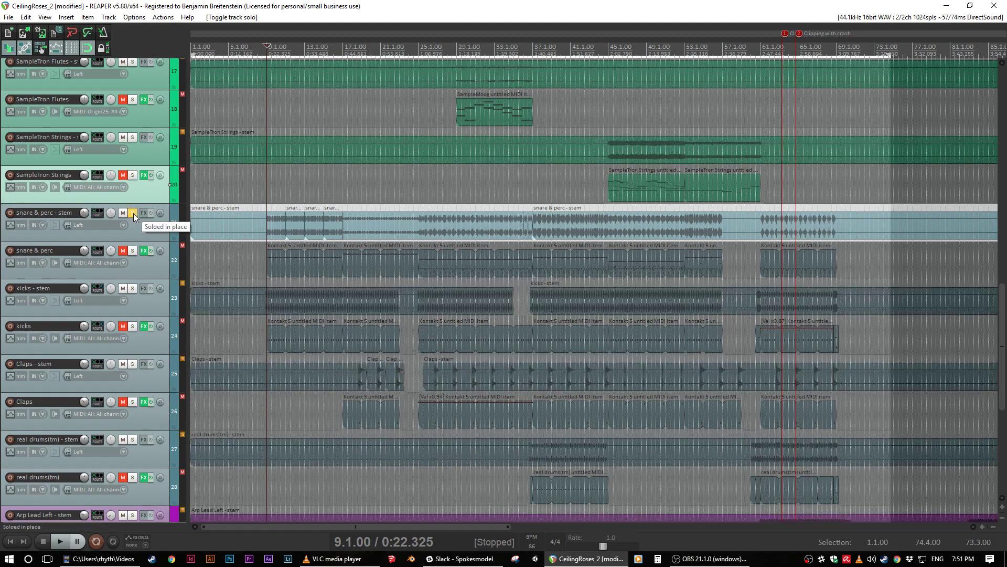
pyautogui.click(132, 288)
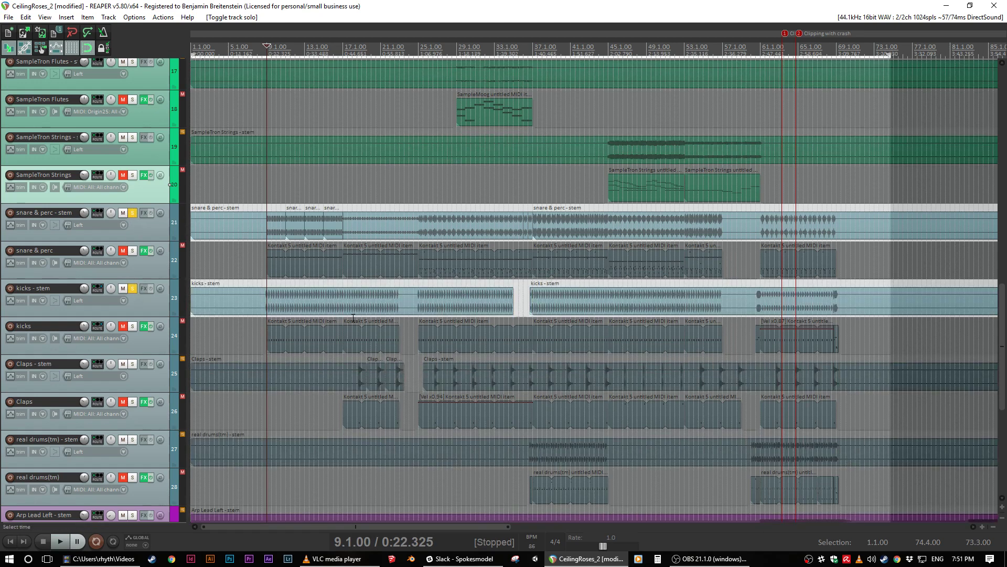
pyautogui.press('space')
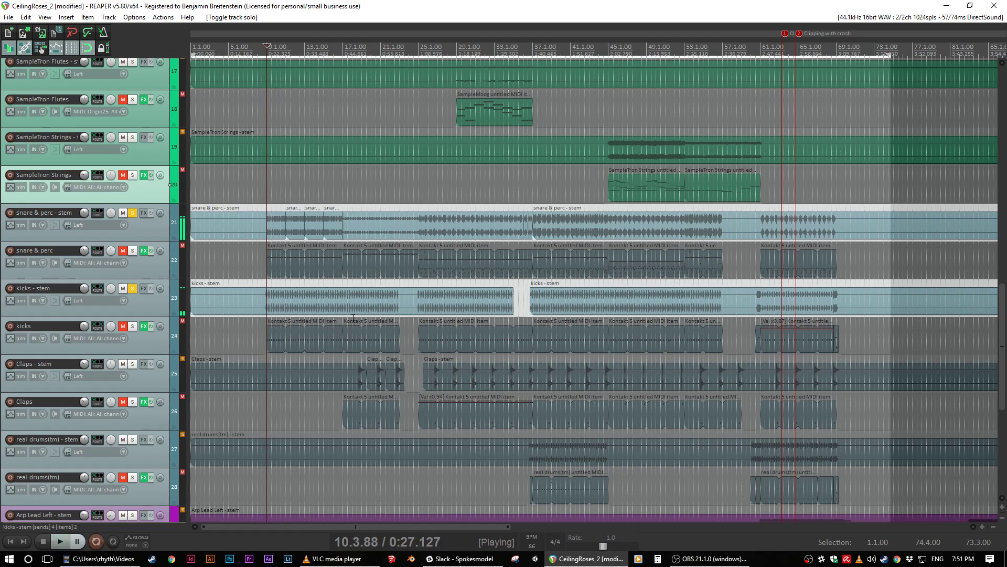
pyautogui.press('space')
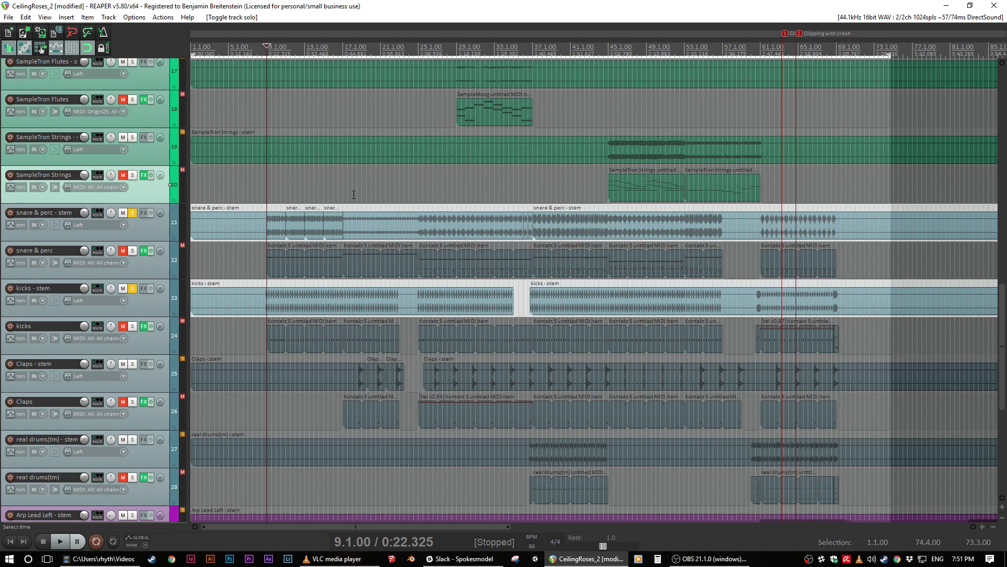
# Step: Add the Claps stem to the soloed drum stems, play briefly from measure 18 and stop playback
pyautogui.click(353, 195)
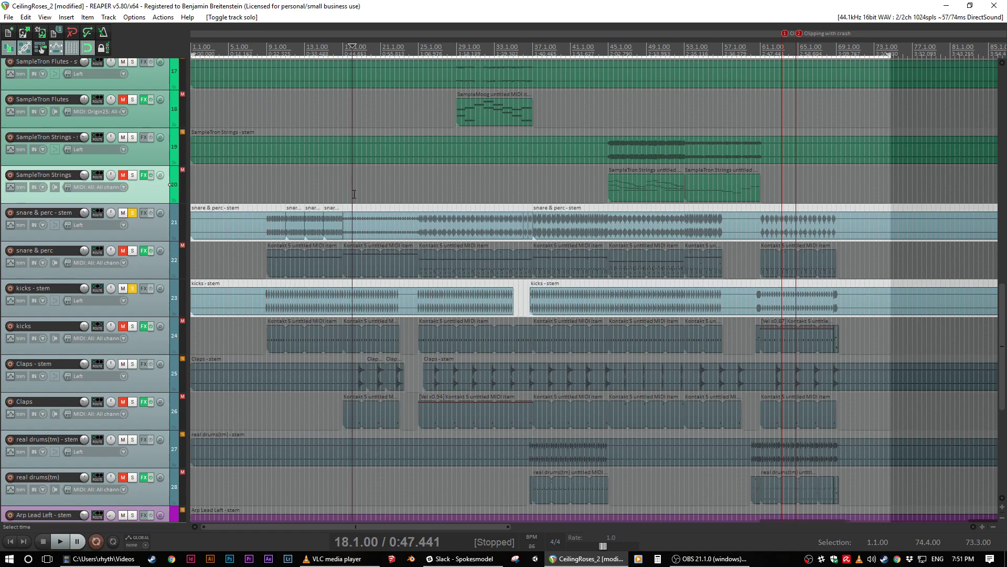
pyautogui.click(133, 364)
pyautogui.click(261, 390)
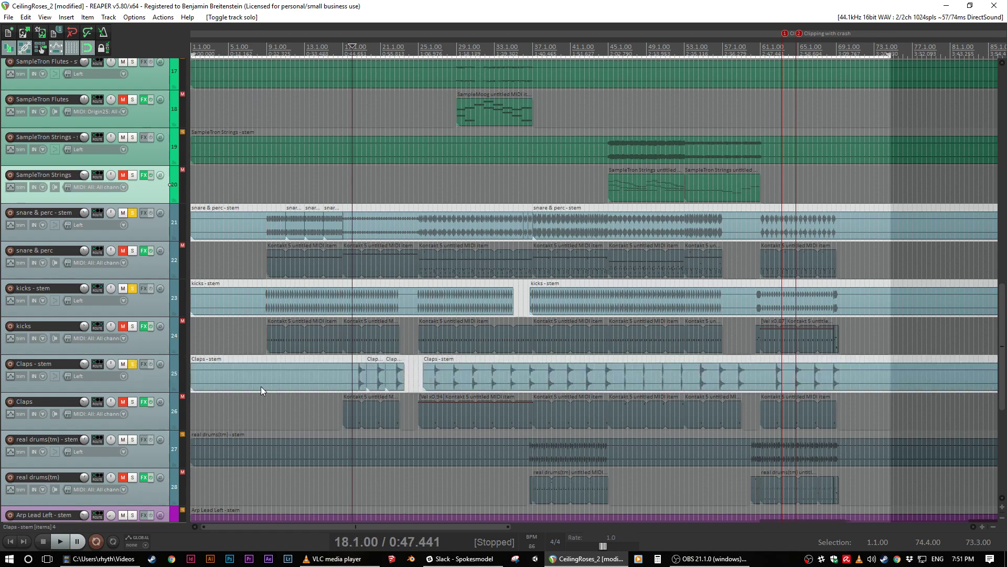
pyautogui.press('space')
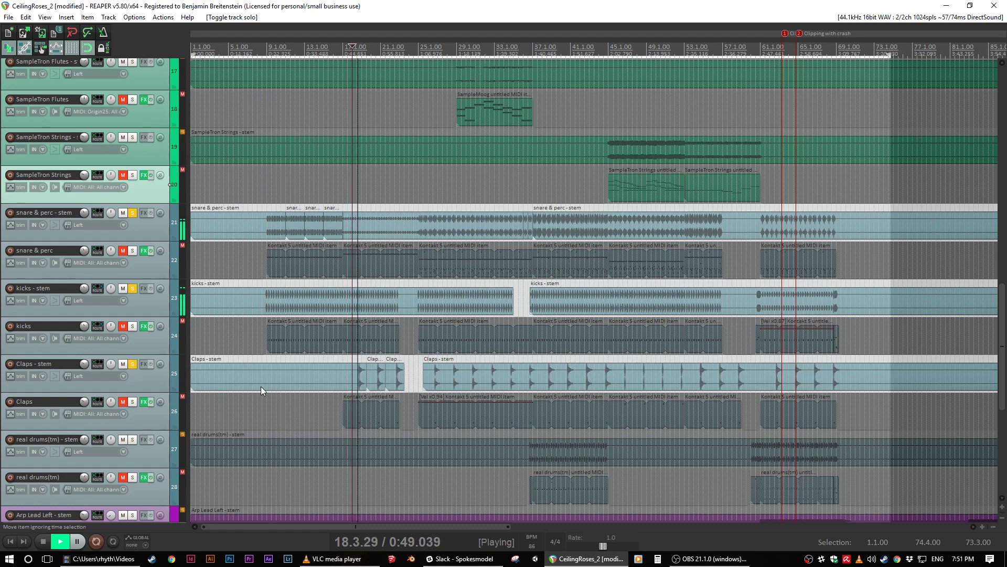
pyautogui.press('space')
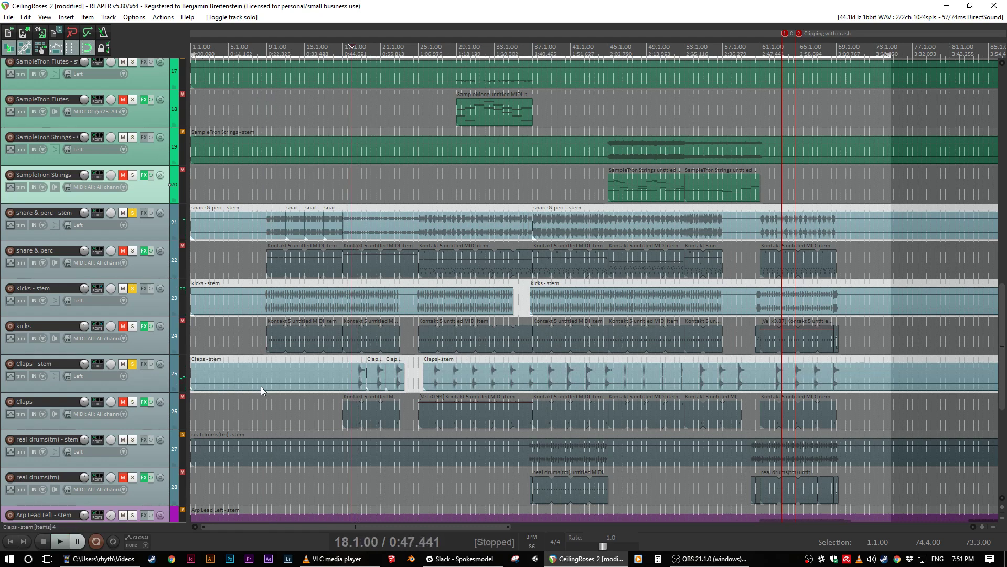
# Step: Play the soloed snare & perc, kicks and Claps stems from measure 16 and stop playback
pyautogui.click(334, 191)
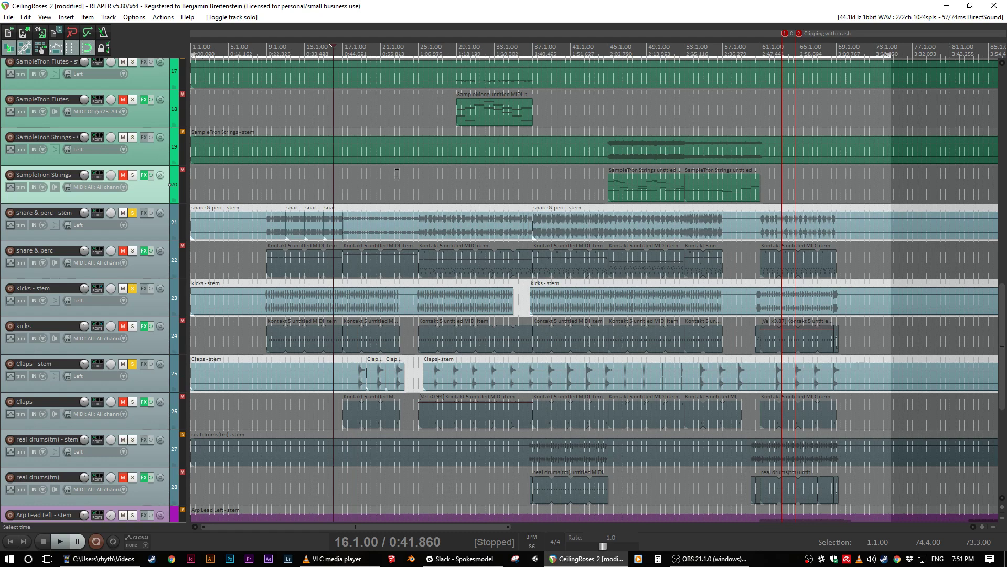
pyautogui.press('space')
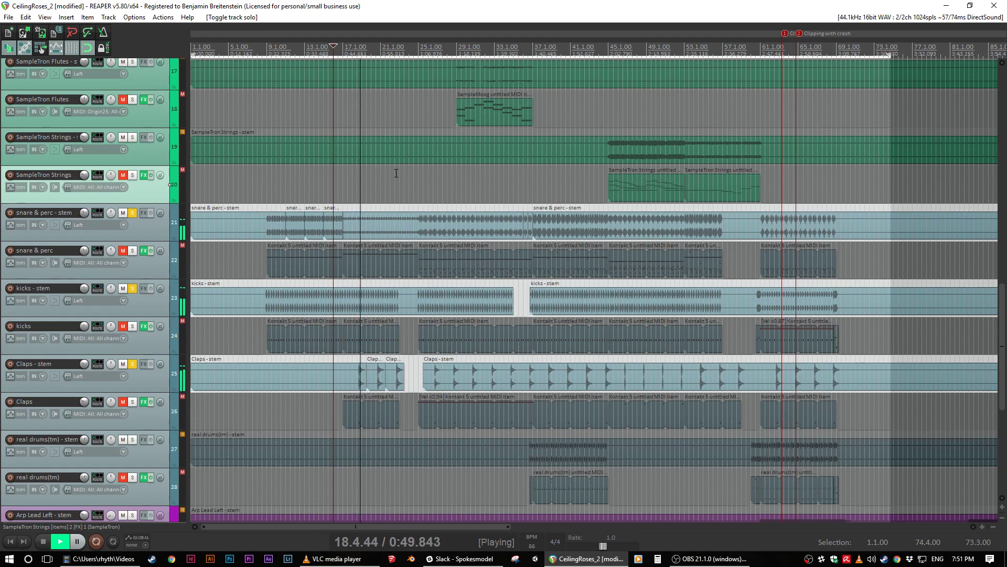
pyautogui.press('space')
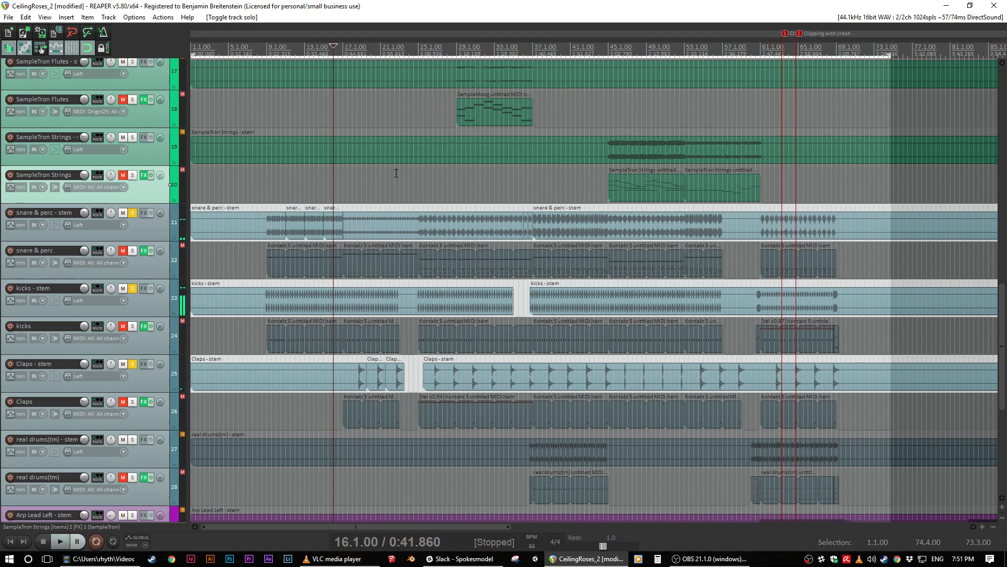
# Step: Turn off solo on the snare & perc, kicks and Claps stem tracks
pyautogui.click(132, 213)
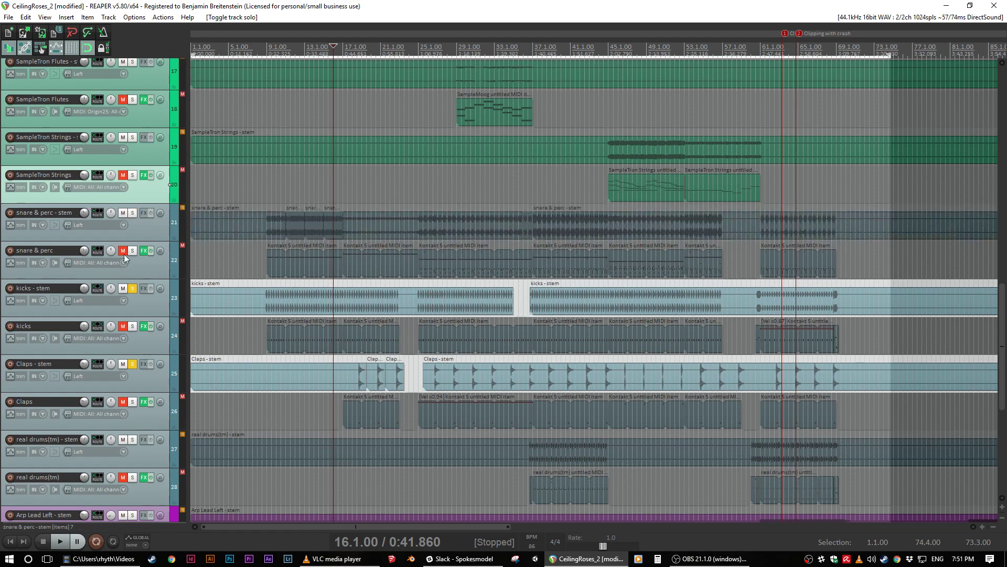
pyautogui.click(132, 288)
pyautogui.click(133, 364)
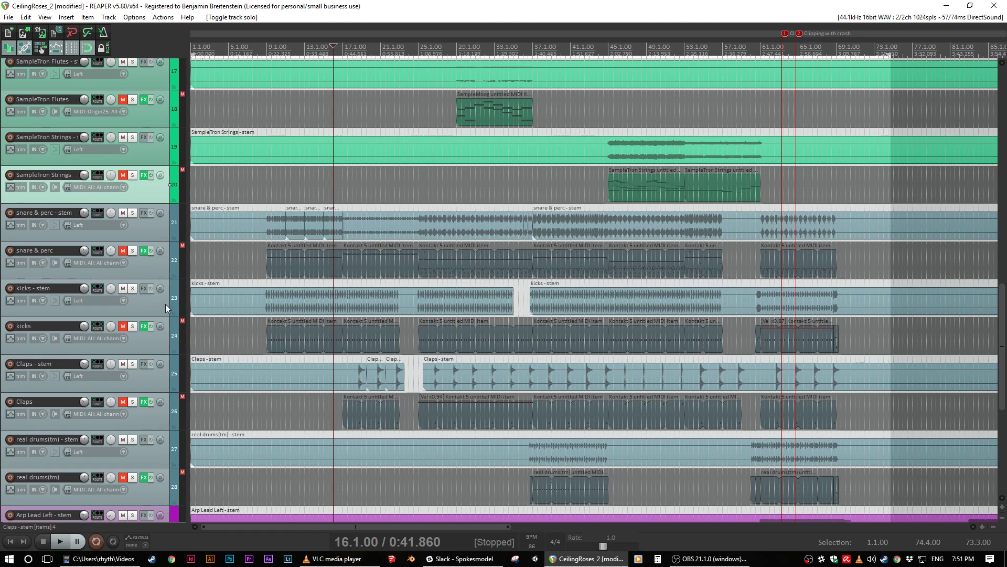
# Step: Examine the snare & perc, kicks, Claps and real drums(tm) stems alongside their MIDI tracks across the arrangement
pyautogui.scroll(-1, 165, 304)
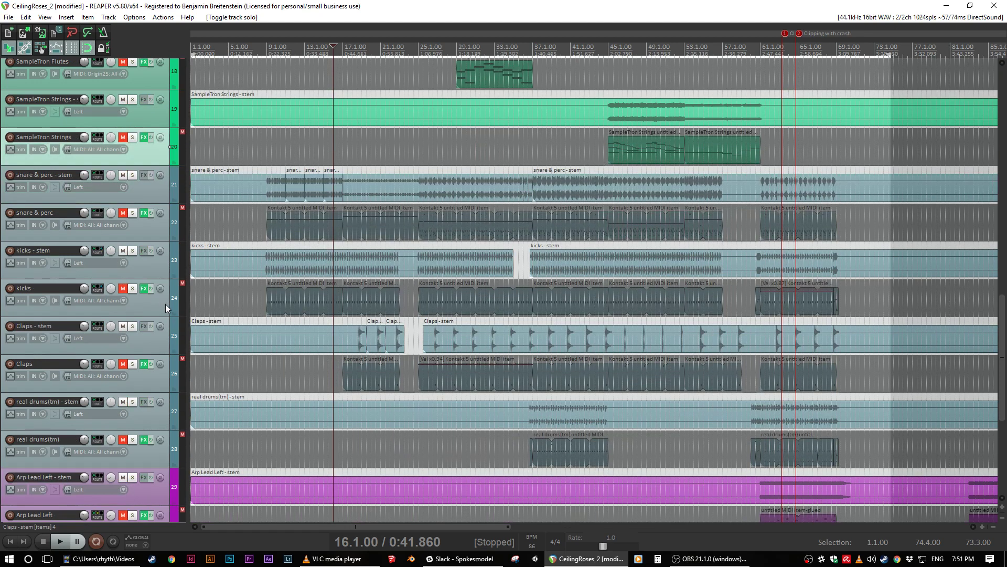
pyautogui.click(156, 227)
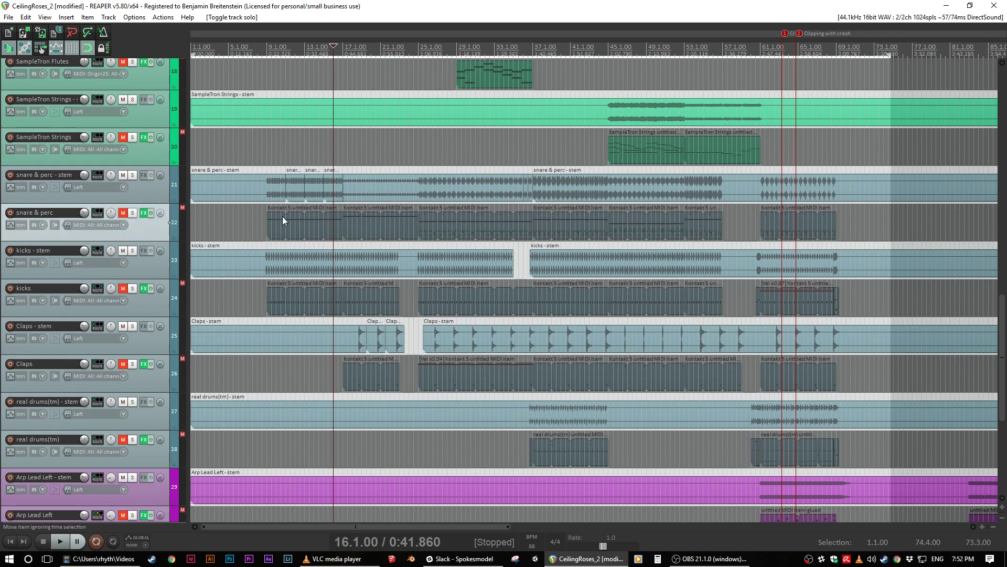
pyautogui.scroll(3, 293, 224)
pyautogui.scroll(4, 555, 226)
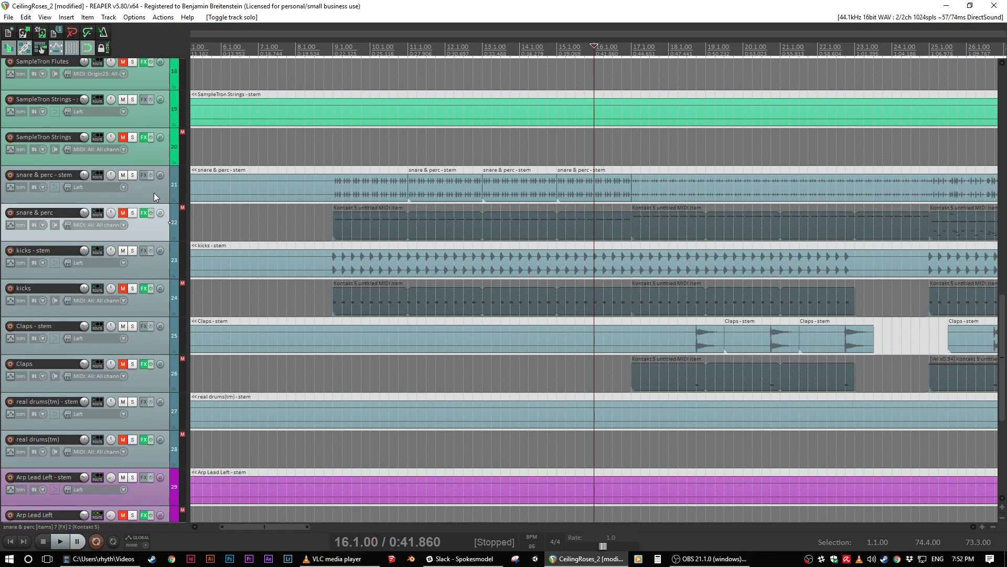
pyautogui.scroll(-1, 154, 194)
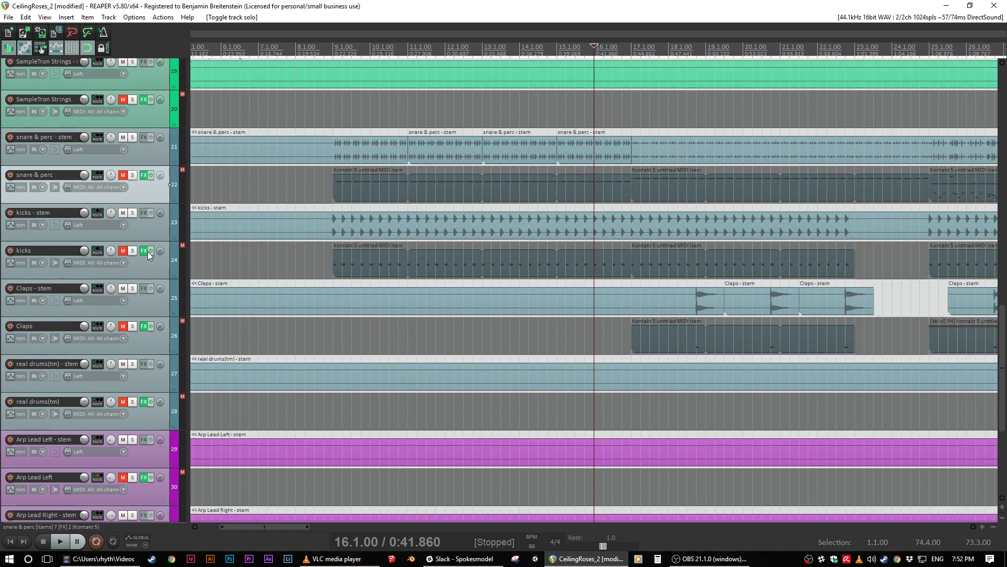
pyautogui.scroll(1, 165, 268)
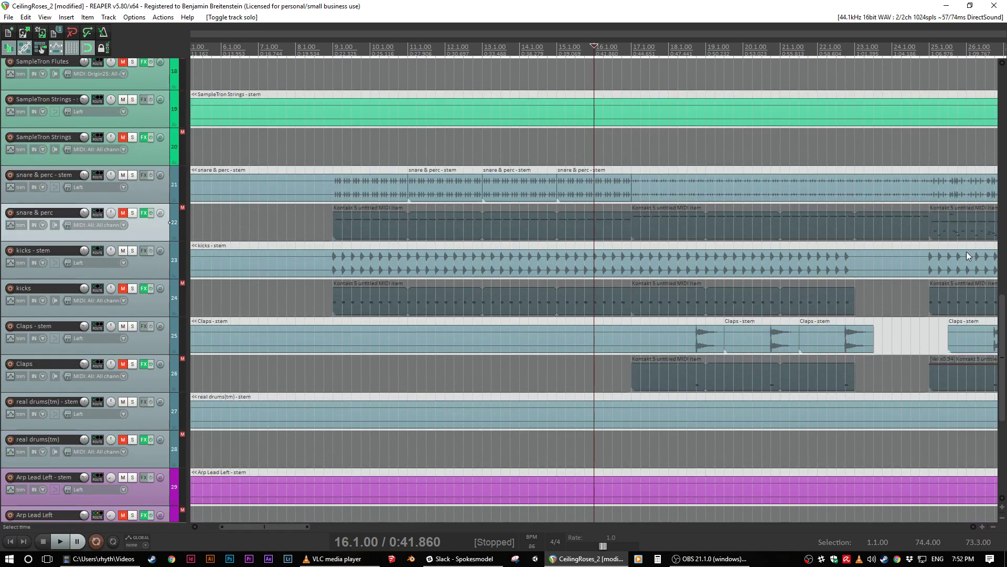
pyautogui.moveTo(1000, 349); pyautogui.dragTo(1002, 351)
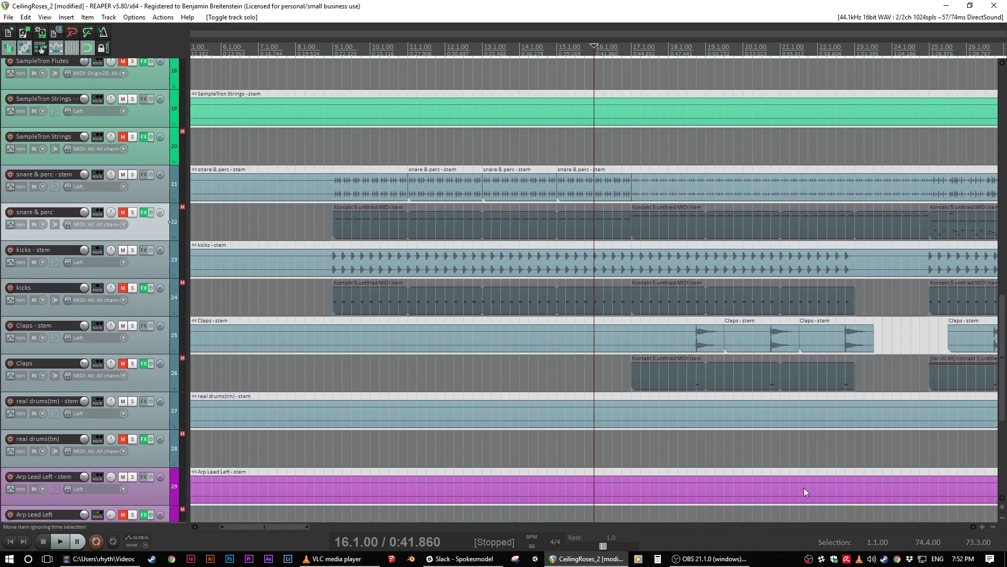
pyautogui.moveTo(287, 524)
pyautogui.mouseDown()
pyautogui.moveTo(263, 526)
pyautogui.moveTo(358, 536)
pyautogui.moveTo(288, 531)
pyautogui.mouseUp()
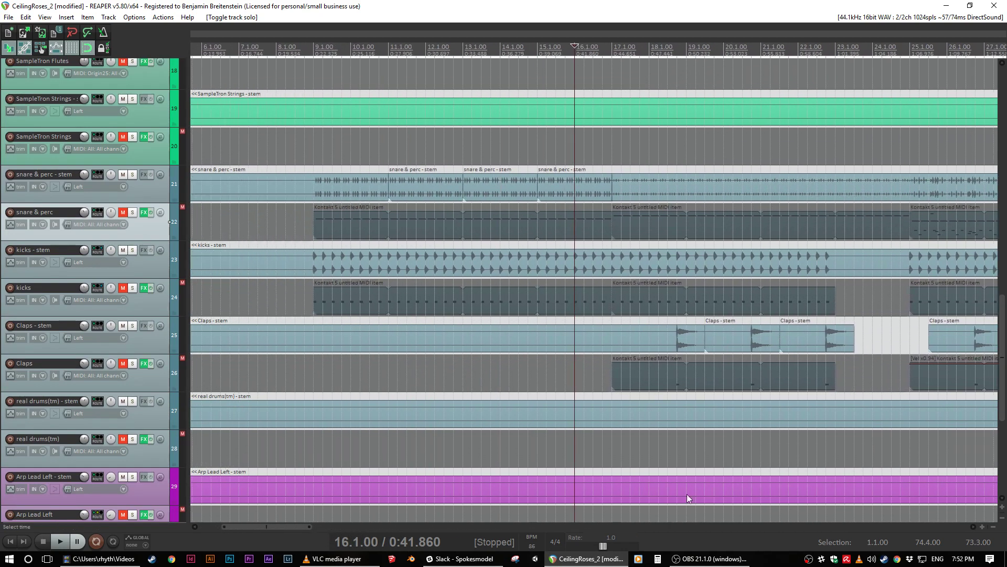
pyautogui.click(350, 321)
pyautogui.scroll(-2, 350, 320)
pyautogui.scroll(-2, 350, 321)
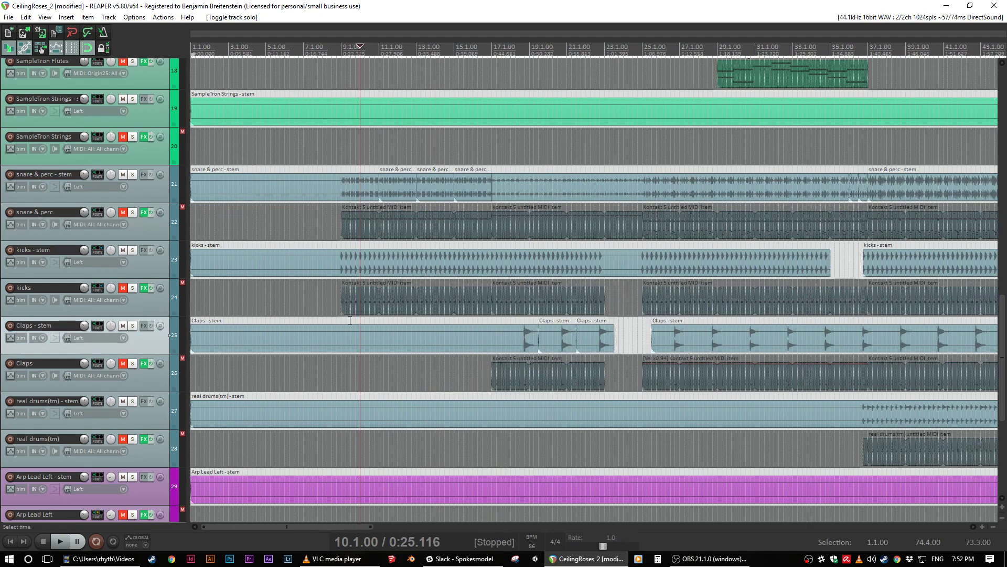
pyautogui.moveTo(364, 528); pyautogui.dragTo(373, 508)
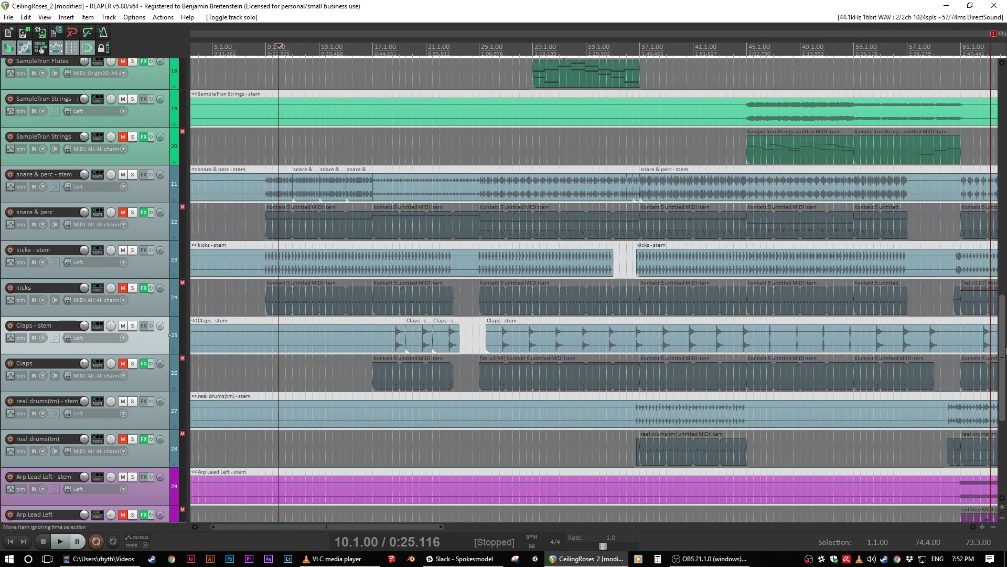
pyautogui.moveTo(1005, 351)
pyautogui.mouseDown()
pyautogui.moveTo(1005, 382)
pyautogui.moveTo(1004, 351)
pyautogui.mouseUp()
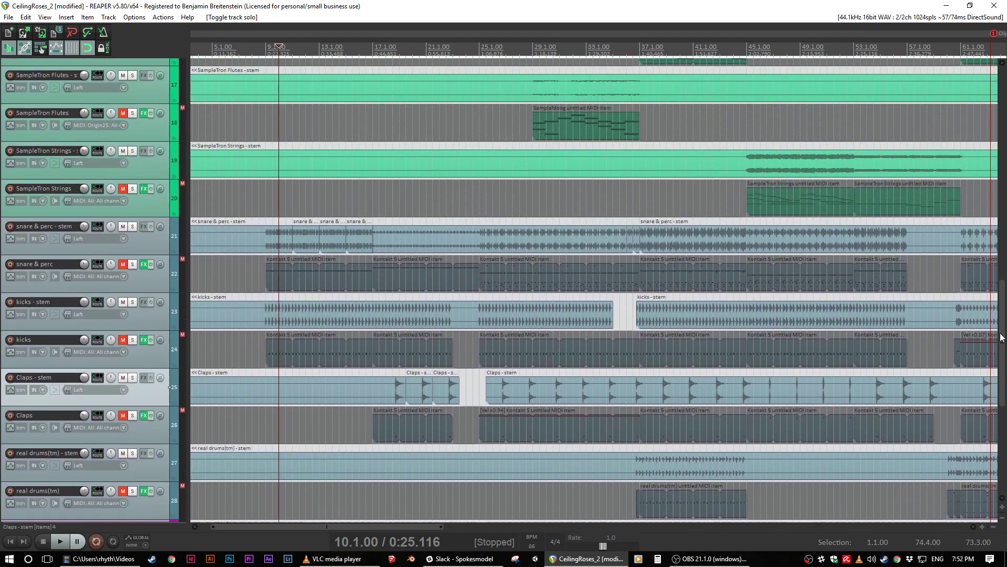
pyautogui.scroll(-1, 997, 352)
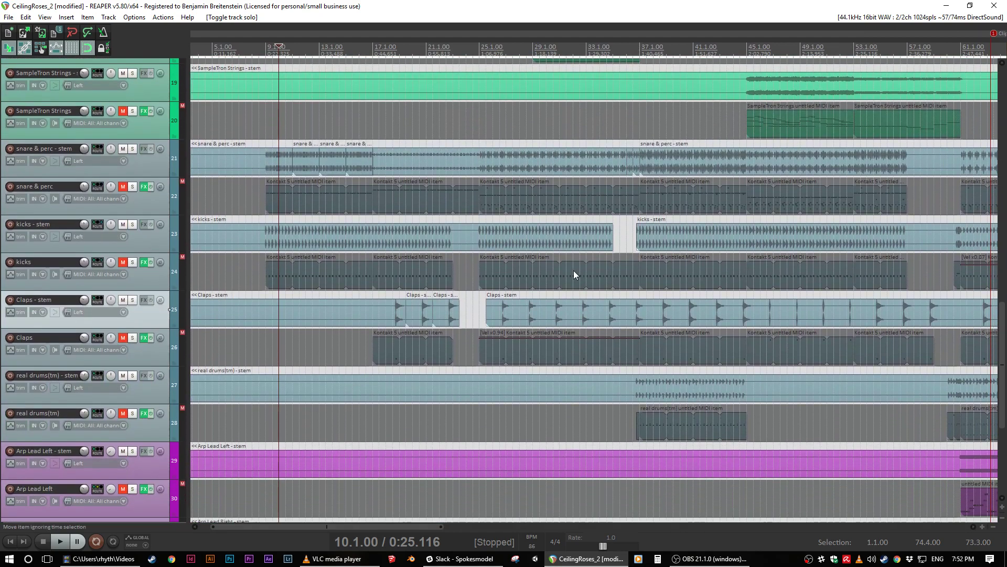
# Step: Solo the snare & perc, kicks, Claps and real drums(tm) stems, play them from measure 34 and stop playback
pyautogui.click(636, 221)
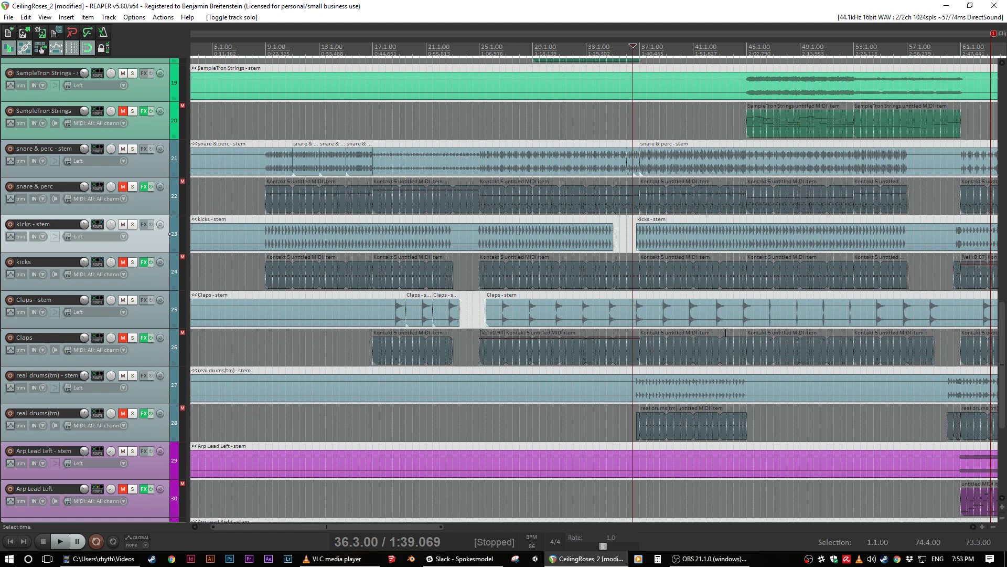
pyautogui.click(601, 262)
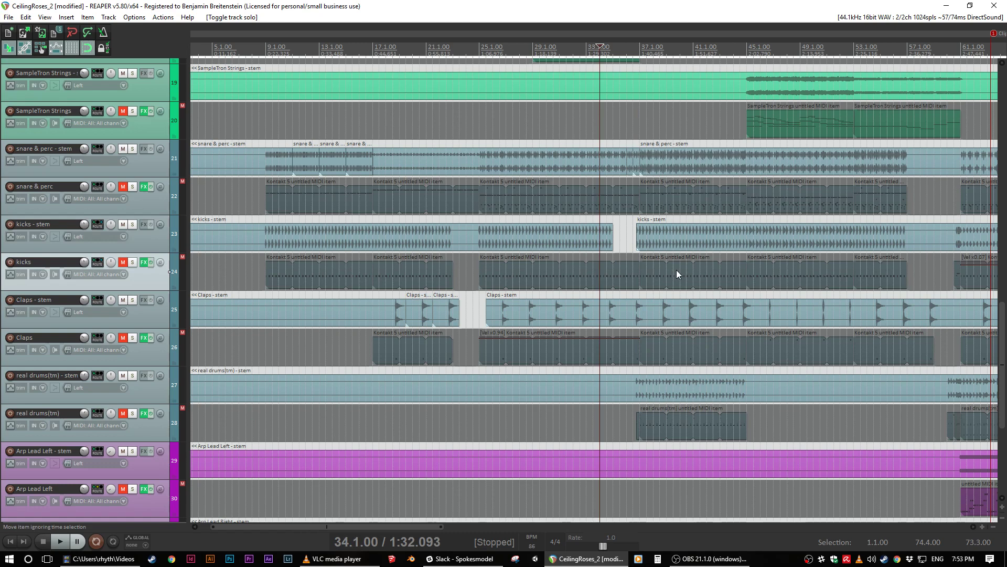
pyautogui.click(132, 149)
pyautogui.click(132, 224)
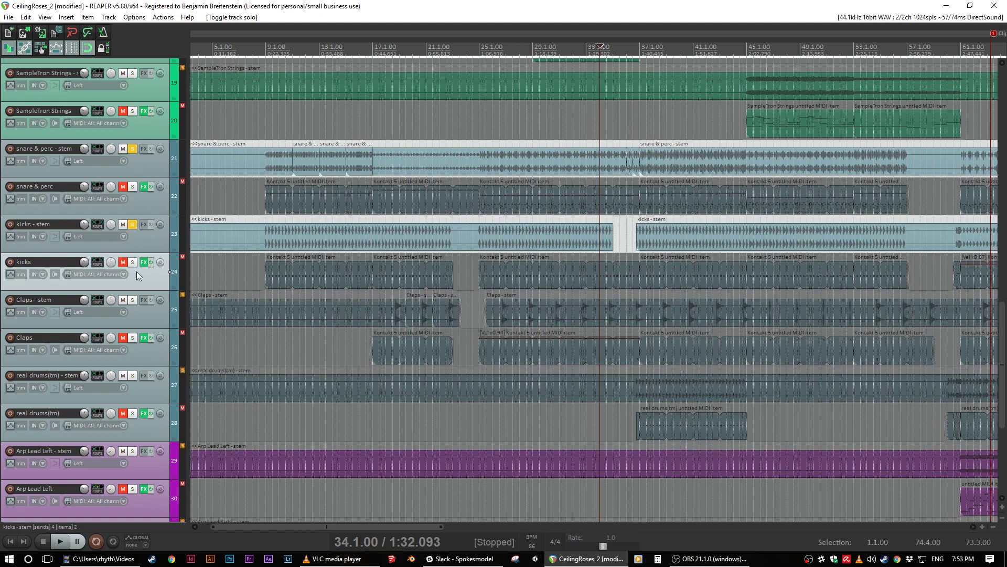
pyautogui.click(133, 299)
pyautogui.click(132, 376)
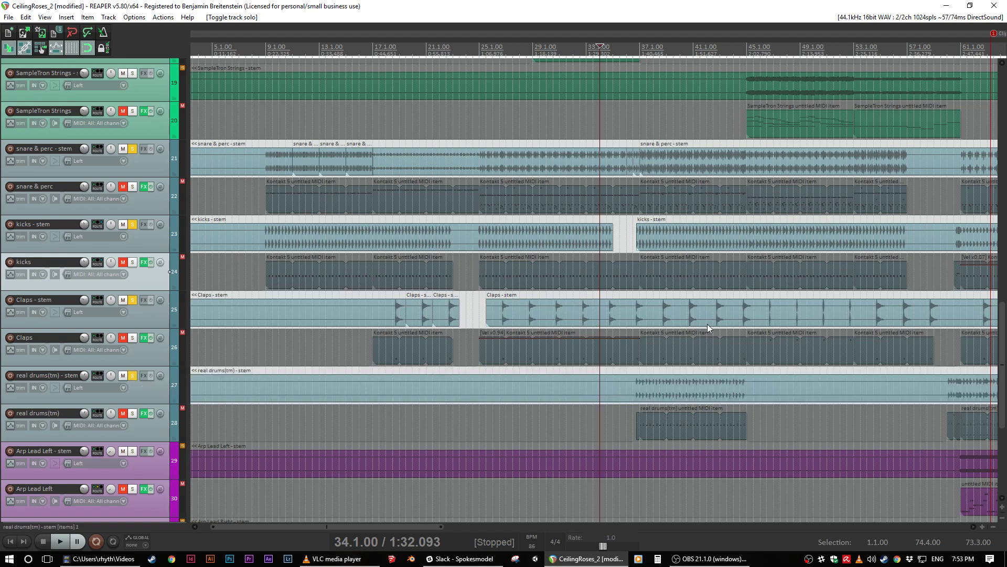
pyautogui.press('space')
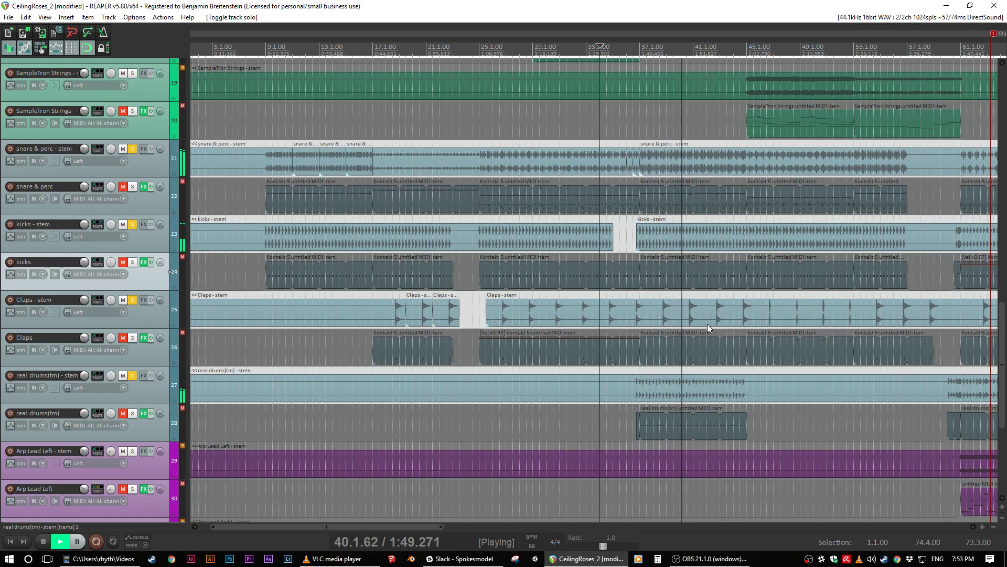
pyautogui.press('space')
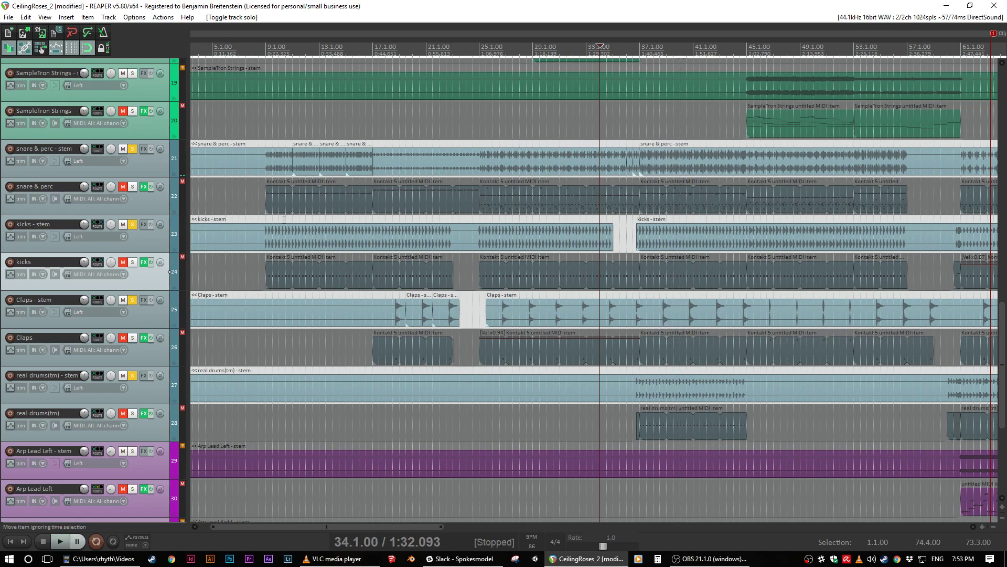
# Step: Turn off solo on the snare & perc, kicks, Claps and real drums(tm) stem tracks
pyautogui.click(132, 224)
pyautogui.click(134, 299)
pyautogui.click(134, 375)
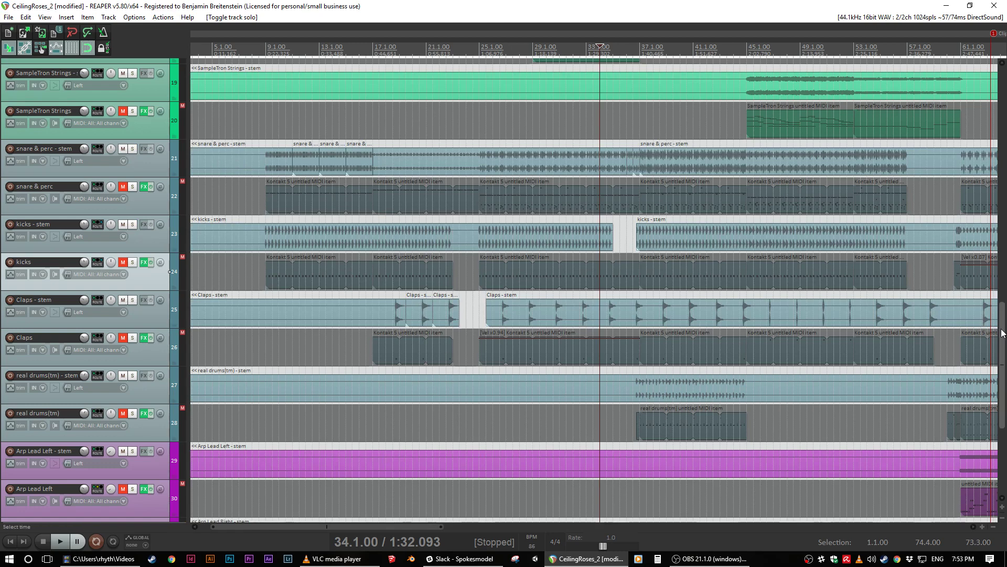
# Step: Solo the Clean gtr sc, Dirty gtr sc and Clean gtr hb tracks, play them from 60.3.00 and stop playback
pyautogui.moveTo(1003, 333); pyautogui.dragTo(1002, 417)
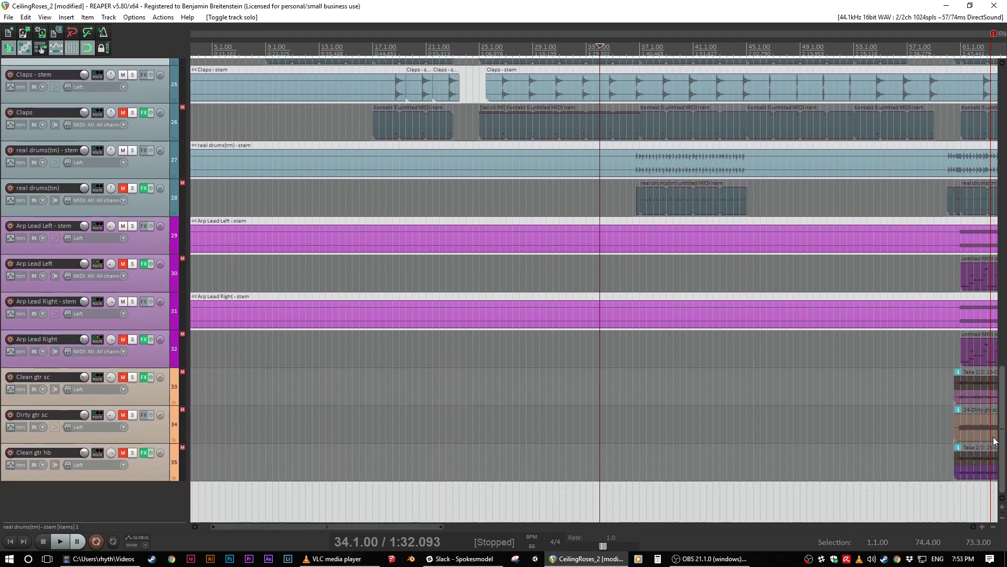
pyautogui.moveTo(415, 527); pyautogui.dragTo(531, 527)
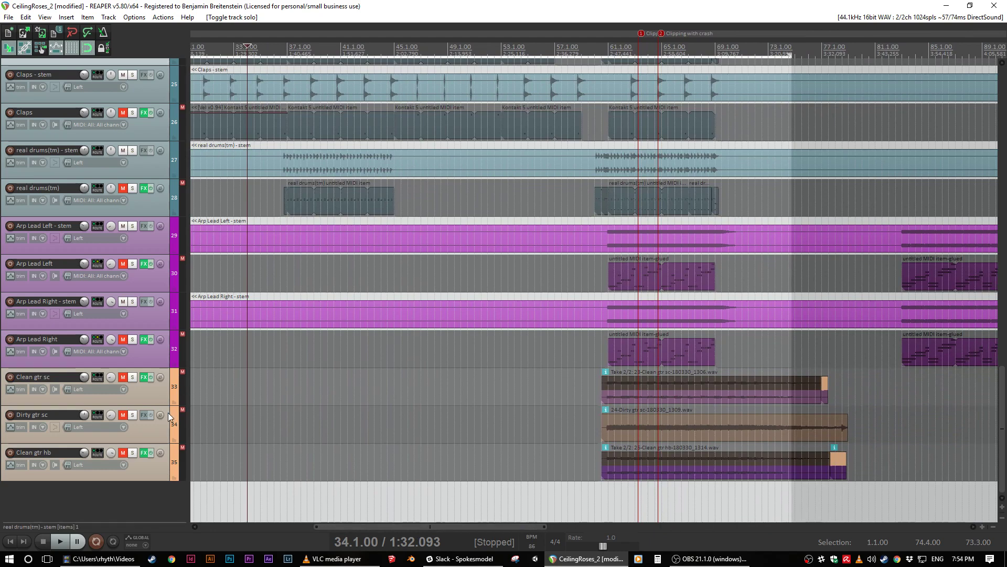
pyautogui.click(599, 393)
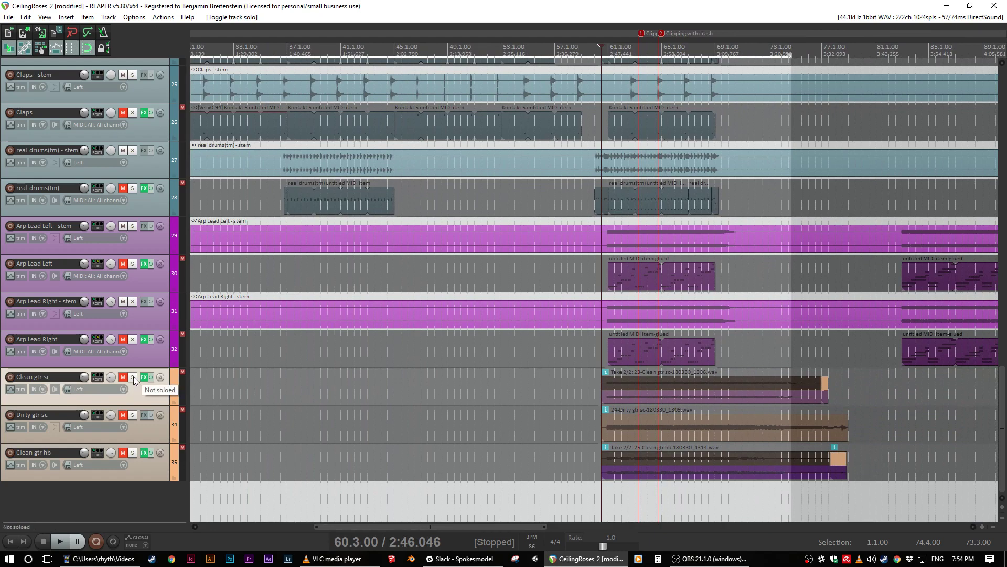
pyautogui.moveTo(133, 377); pyautogui.dragTo(133, 453)
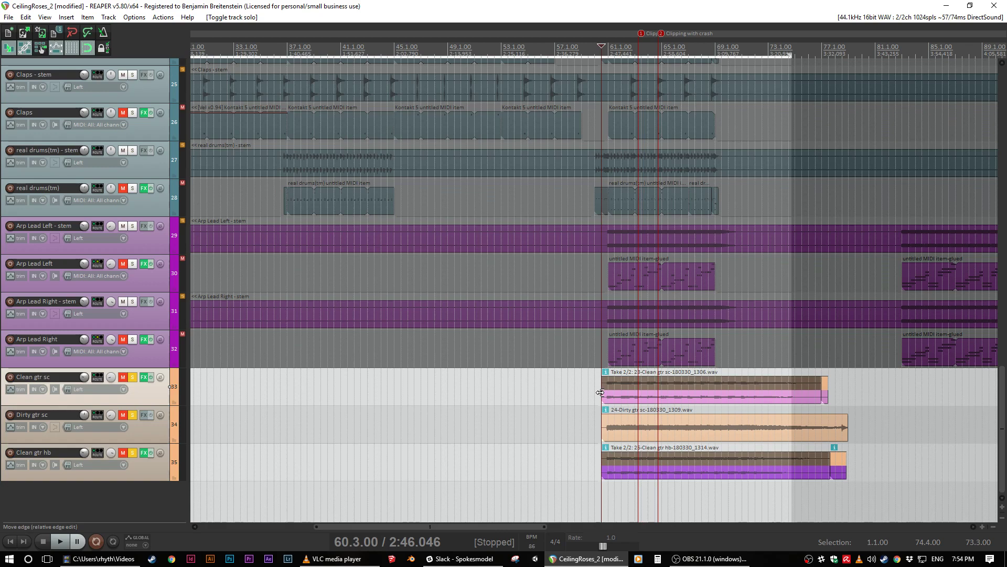
pyautogui.press('space')
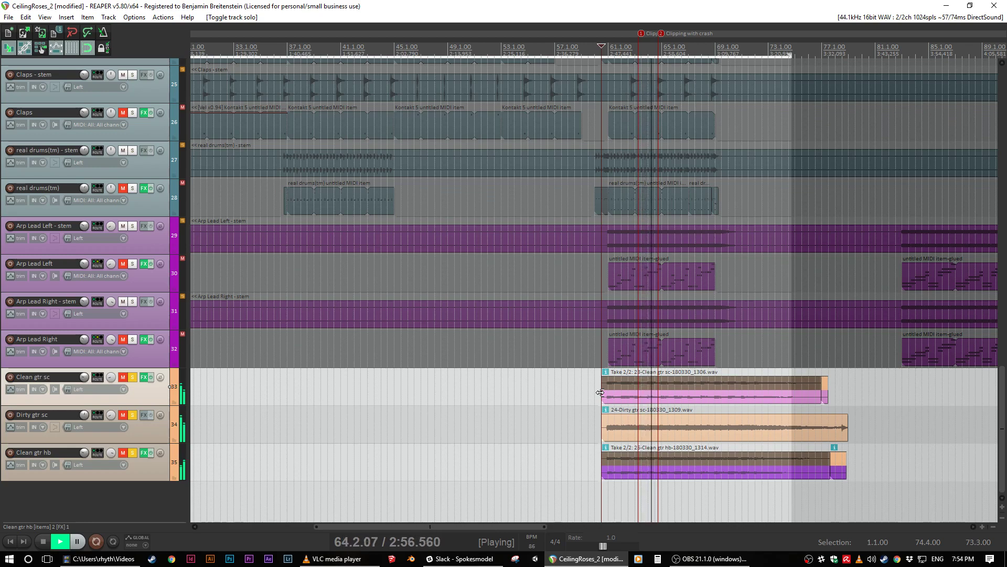
pyautogui.press('space')
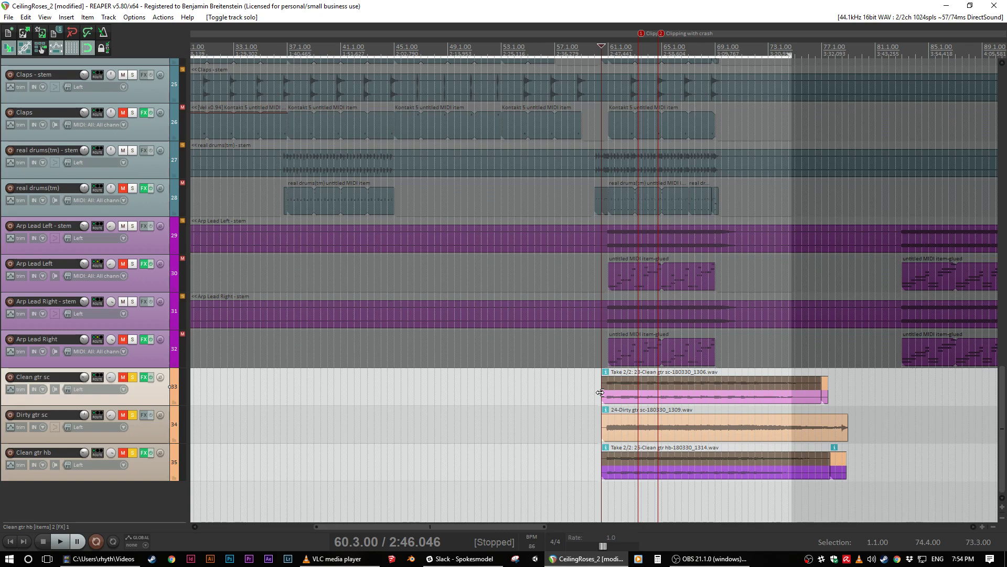
# Step: Turn off solo on the Clean gtr sc, Dirty gtr sc and Clean gtr hb tracks
pyautogui.click(133, 378)
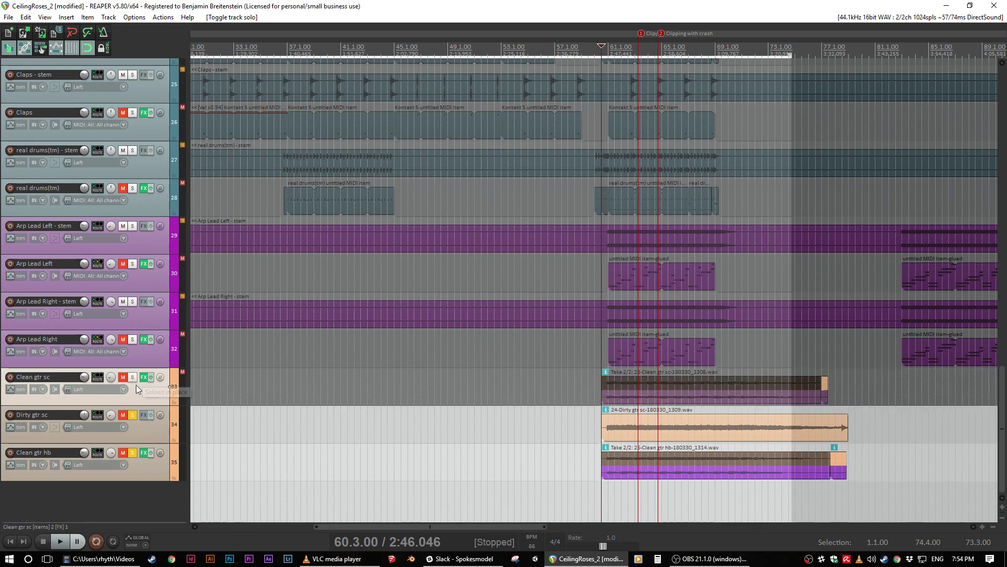
pyautogui.click(132, 415)
pyautogui.click(133, 453)
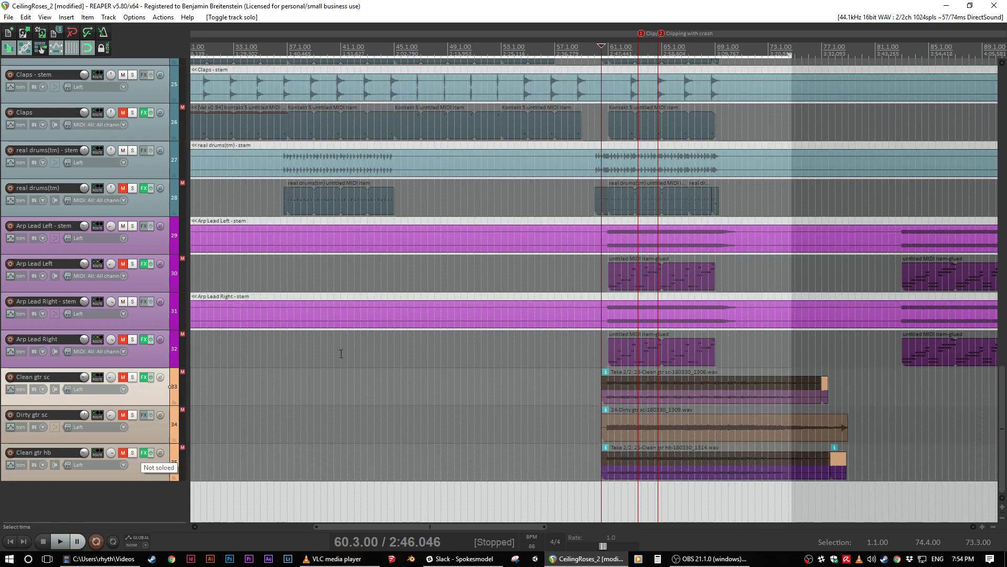
# Step: Solo the Arp Lead Left and Arp Lead Right stems, play them from 60.3.00 and stop playback
pyautogui.click(132, 226)
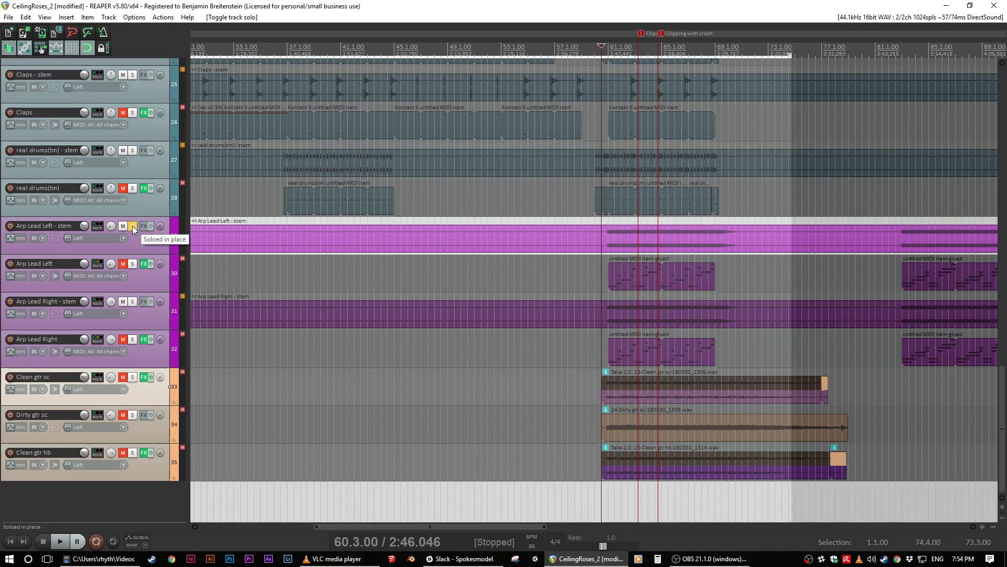
pyautogui.click(133, 302)
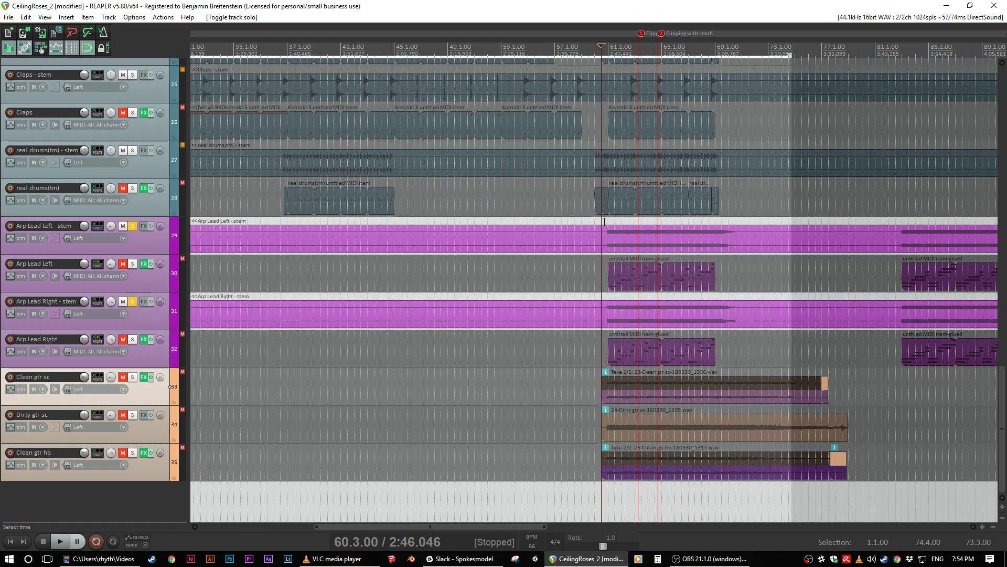
pyautogui.click(602, 224)
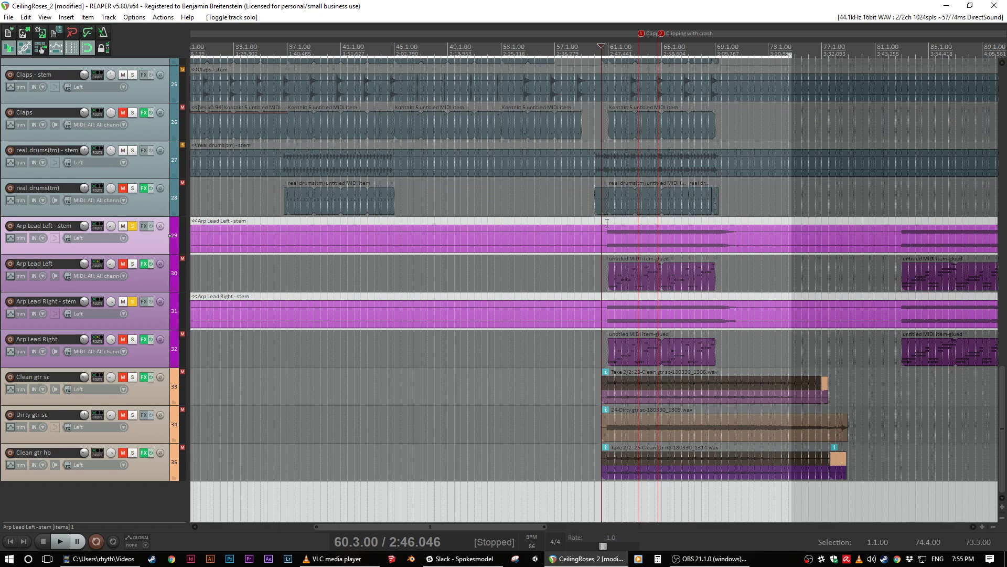
pyautogui.press('space')
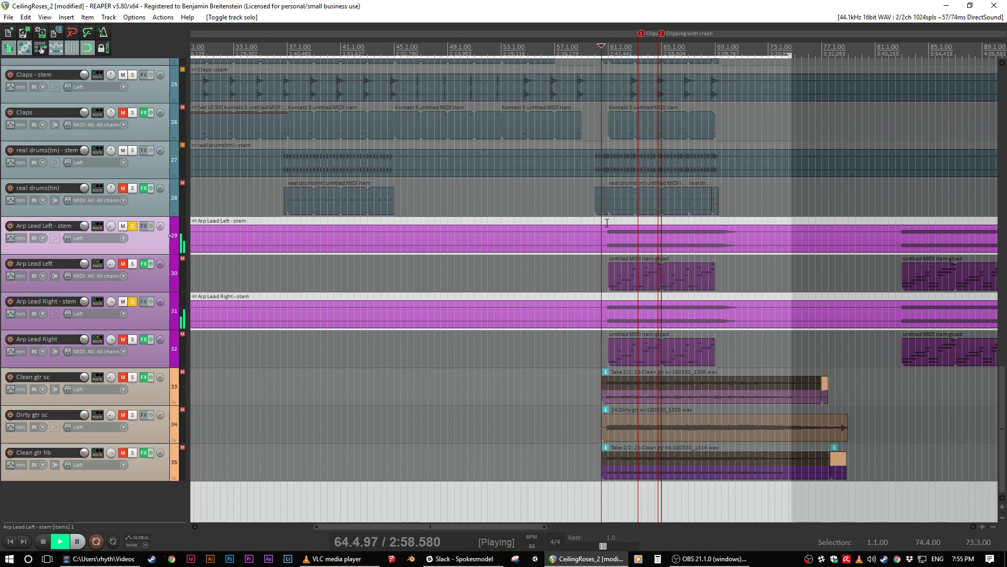
pyautogui.press('space')
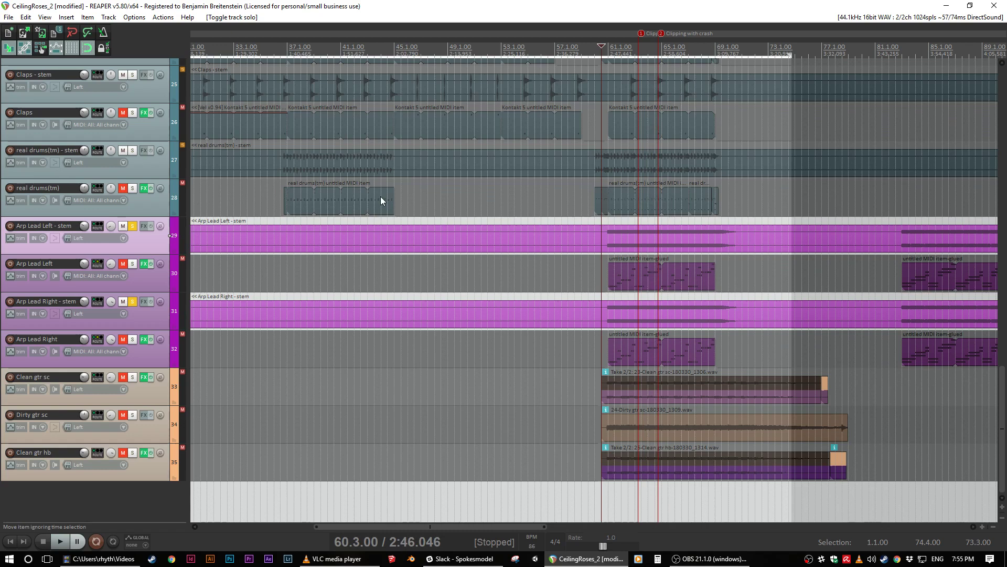
pyautogui.click(157, 324)
pyautogui.click(155, 243)
pyautogui.moveTo(109, 226)
pyautogui.moveTo(113, 301)
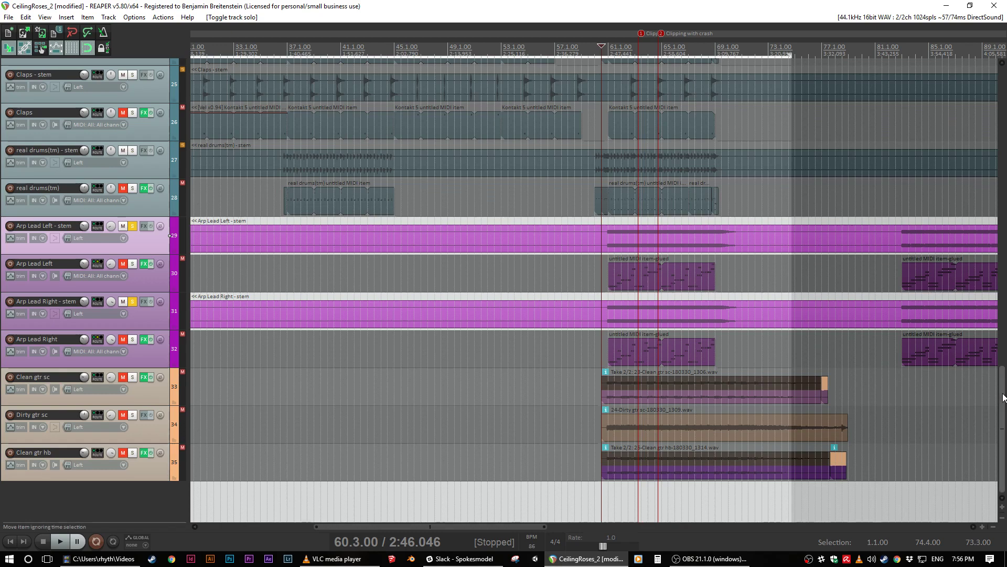
# Step: Turn off solo on the Arp Lead Left and Arp Lead Right stem tracks and return to the drum stems
pyautogui.moveTo(1003, 397); pyautogui.dragTo(1000, 366)
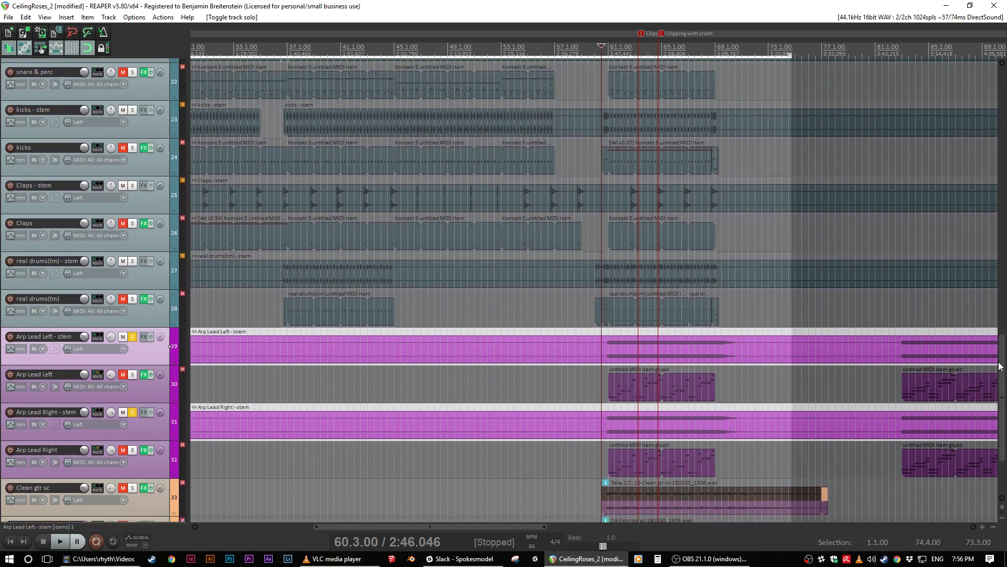
pyautogui.click(133, 337)
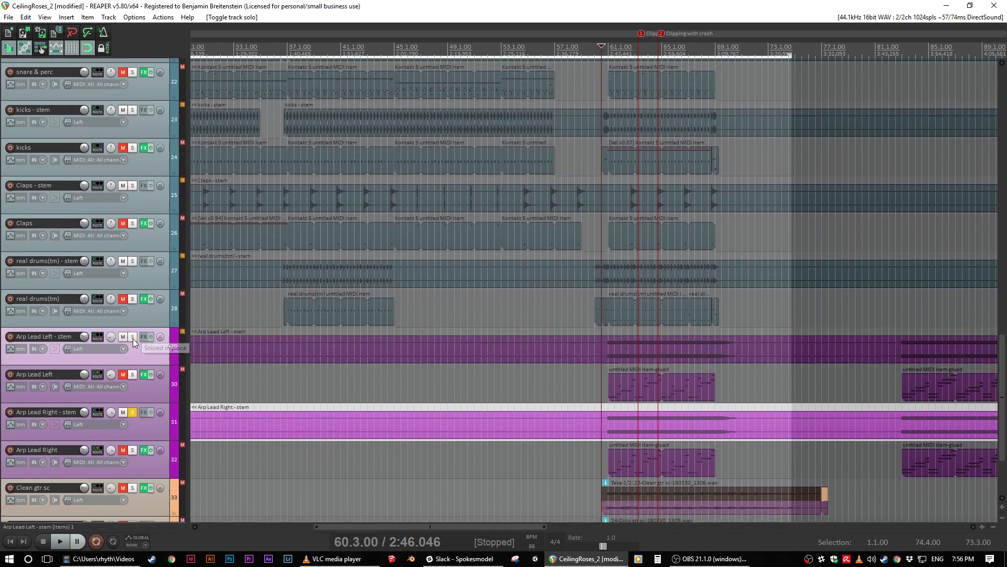
pyautogui.click(132, 412)
pyautogui.scroll(4, 131, 414)
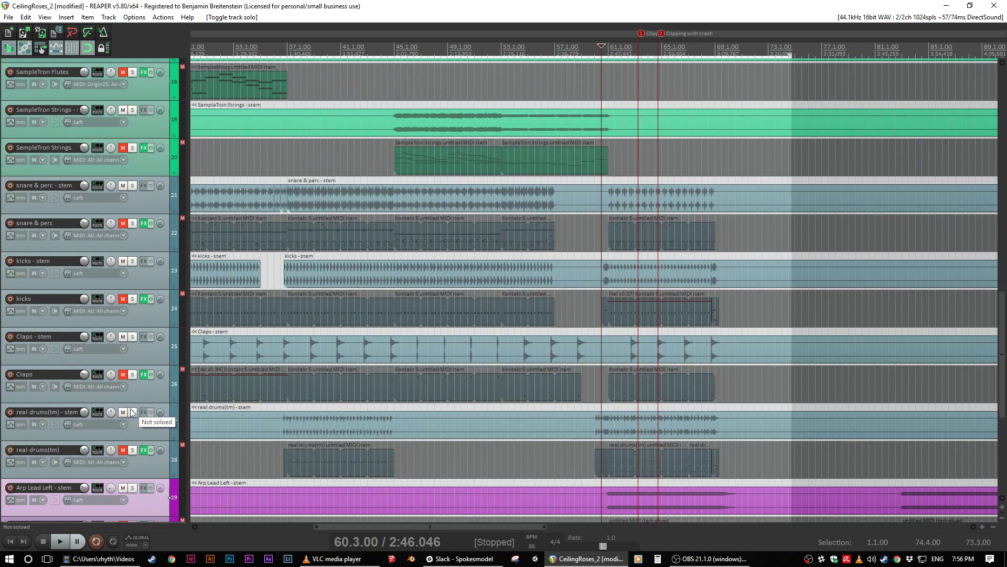
# Step: Solo the SampleMoog stem, play it from 37.1.00, stop playback and turn its solo off
pyautogui.scroll(7, 131, 413)
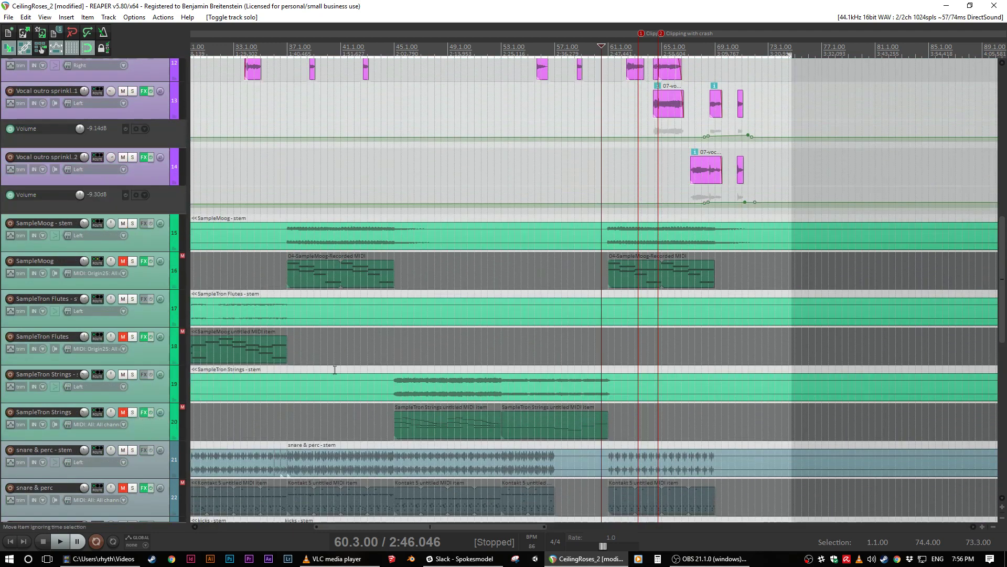
pyautogui.moveTo(514, 526); pyautogui.dragTo(478, 527)
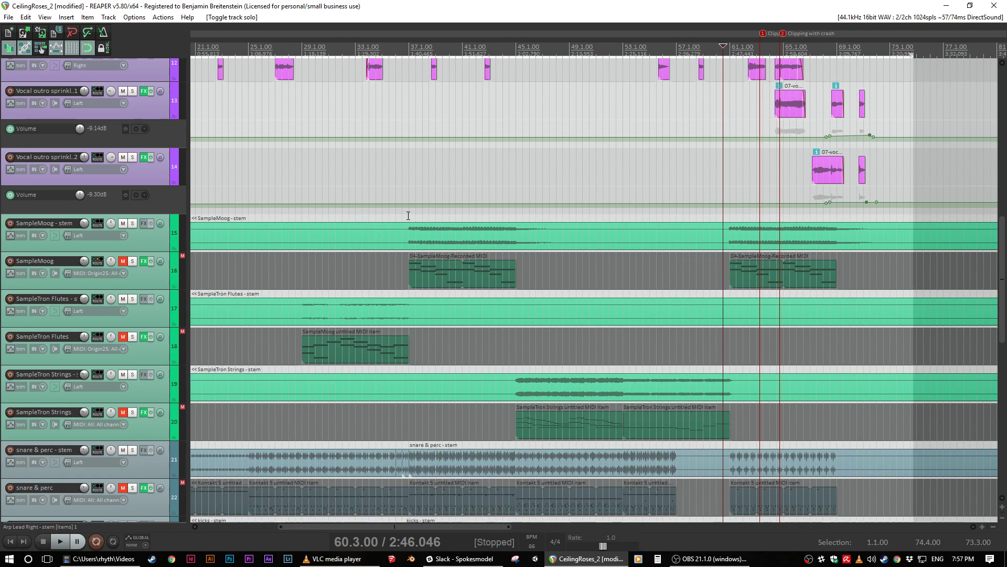
pyautogui.click(409, 216)
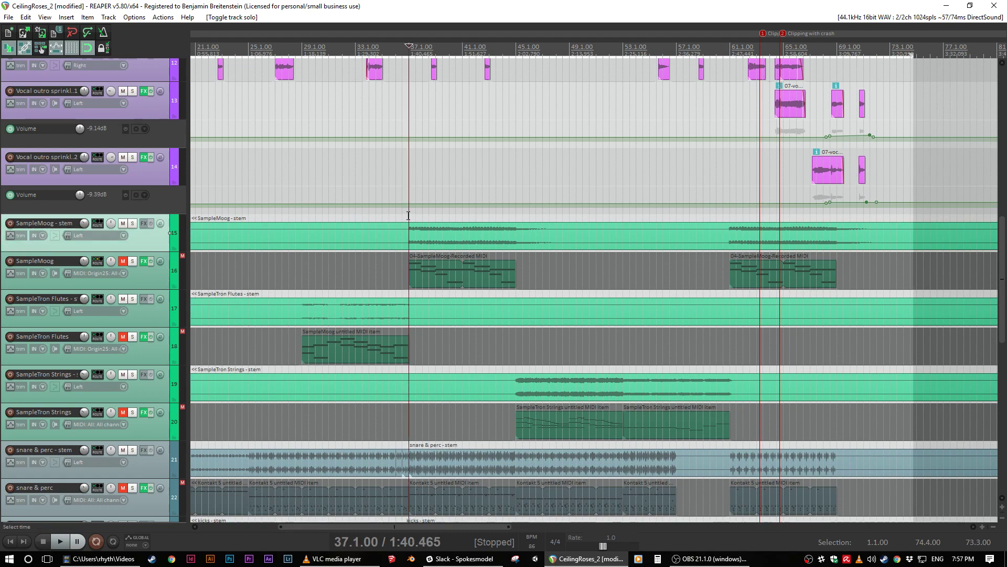
pyautogui.click(134, 223)
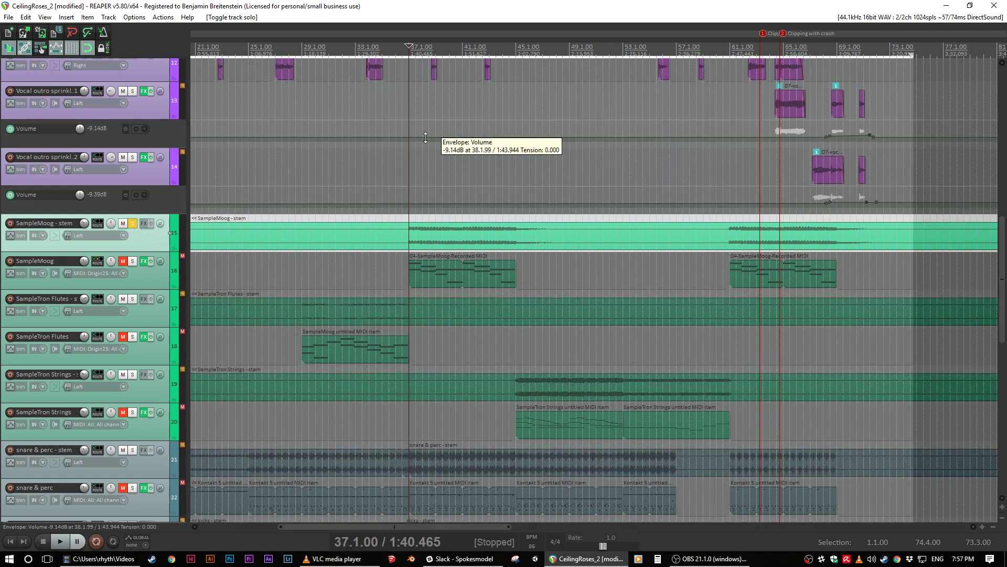
pyautogui.press('space')
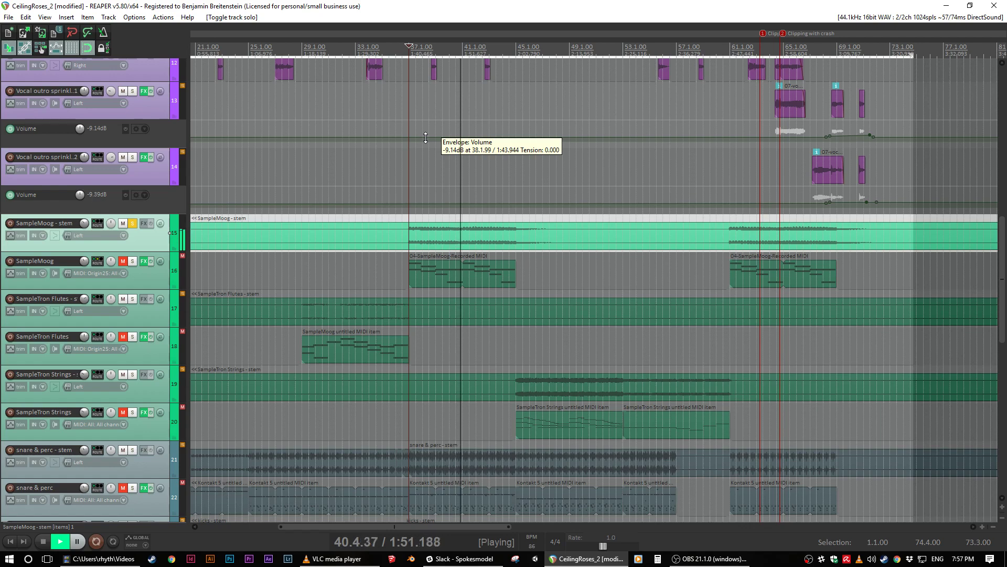
pyautogui.press('space')
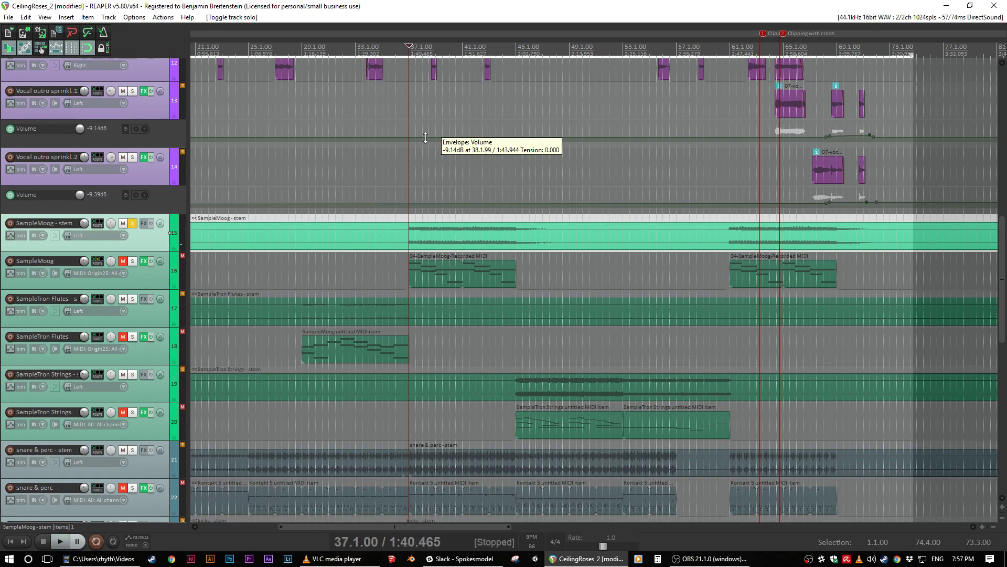
pyautogui.click(133, 223)
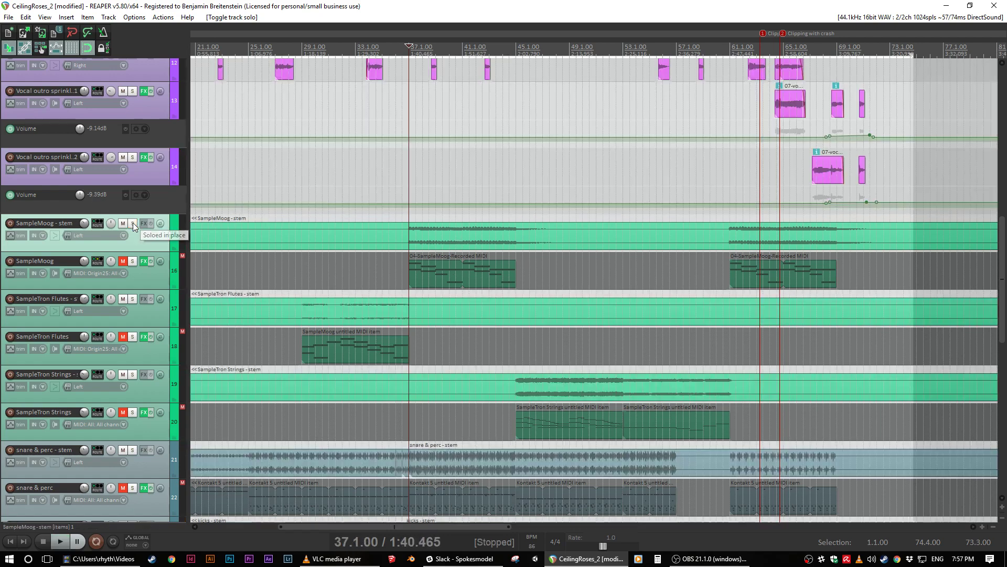
# Step: Solo the SampleTron Flutes stem, play it from 29.1.00, stop playback and turn its solo off
pyautogui.click(302, 295)
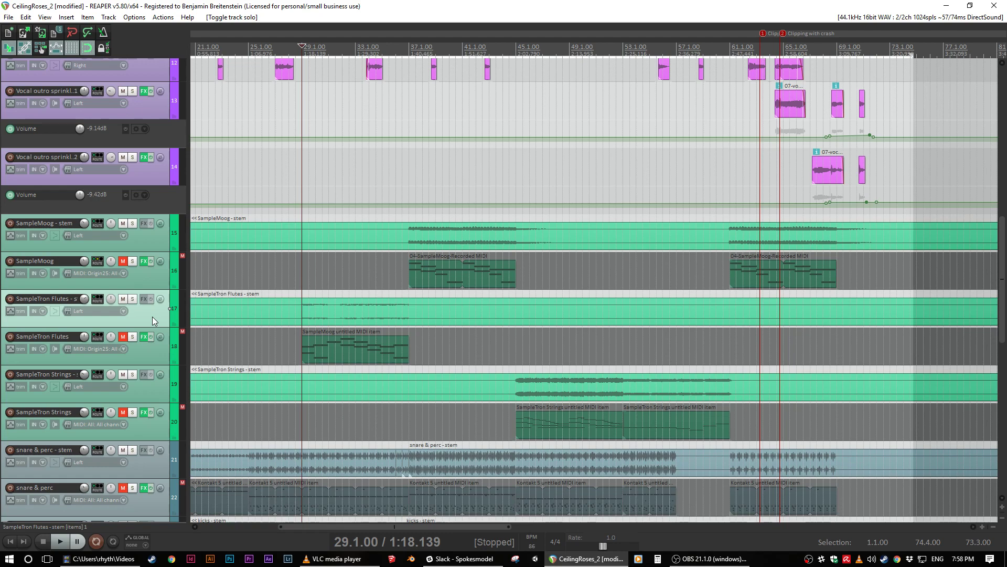
pyautogui.click(132, 298)
pyautogui.press('space')
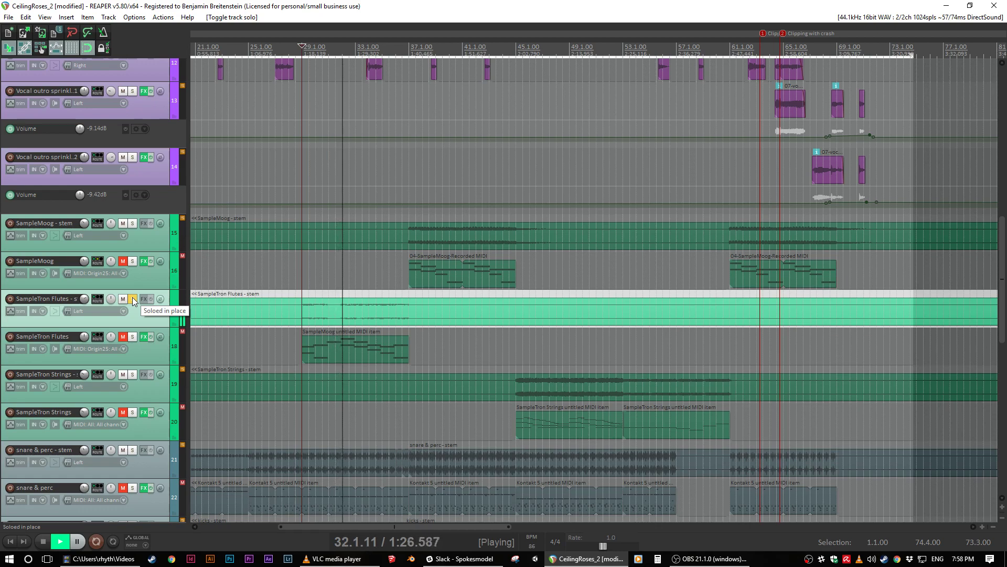
pyautogui.press('space')
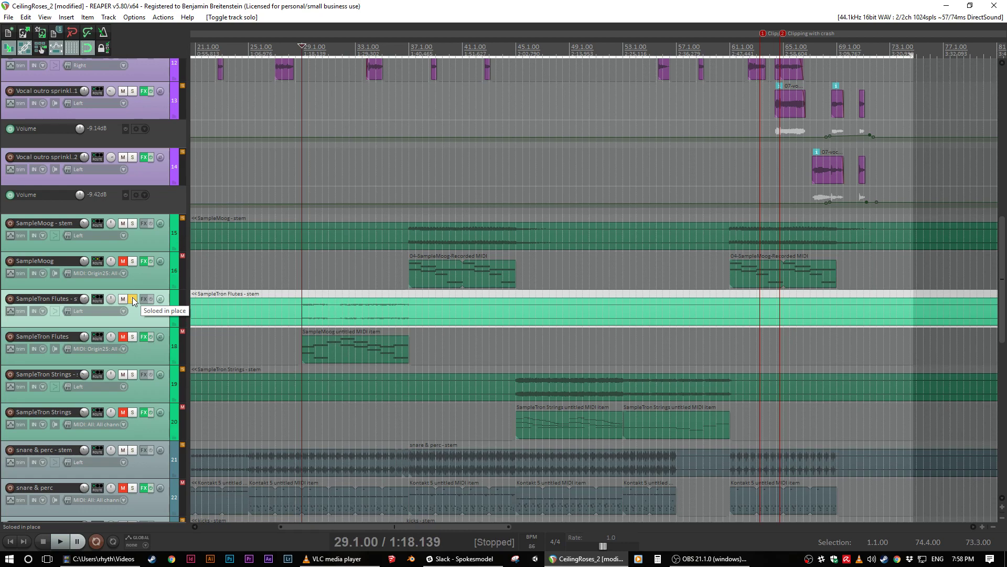
pyautogui.click(132, 299)
# Step: Solo the SampleTron Strings stem, play it from 45.1.00, stop playback and turn its solo off
pyautogui.click(515, 360)
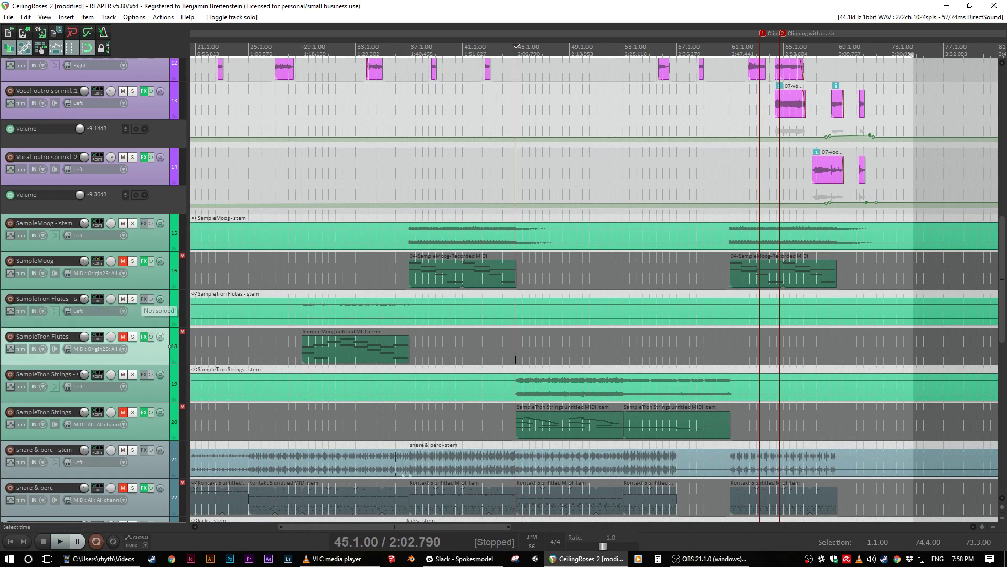
pyautogui.click(133, 374)
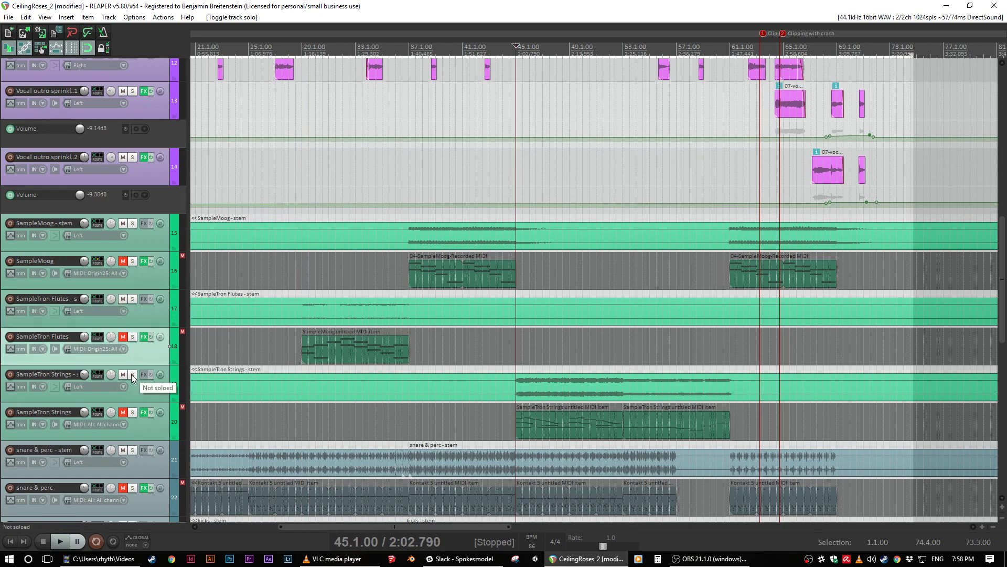
pyautogui.press('space')
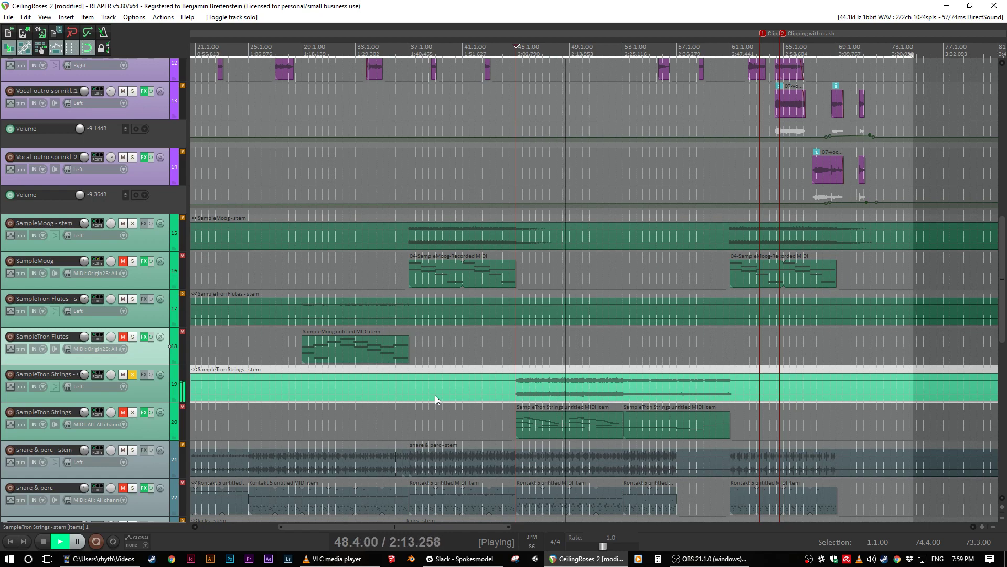
pyautogui.press('space')
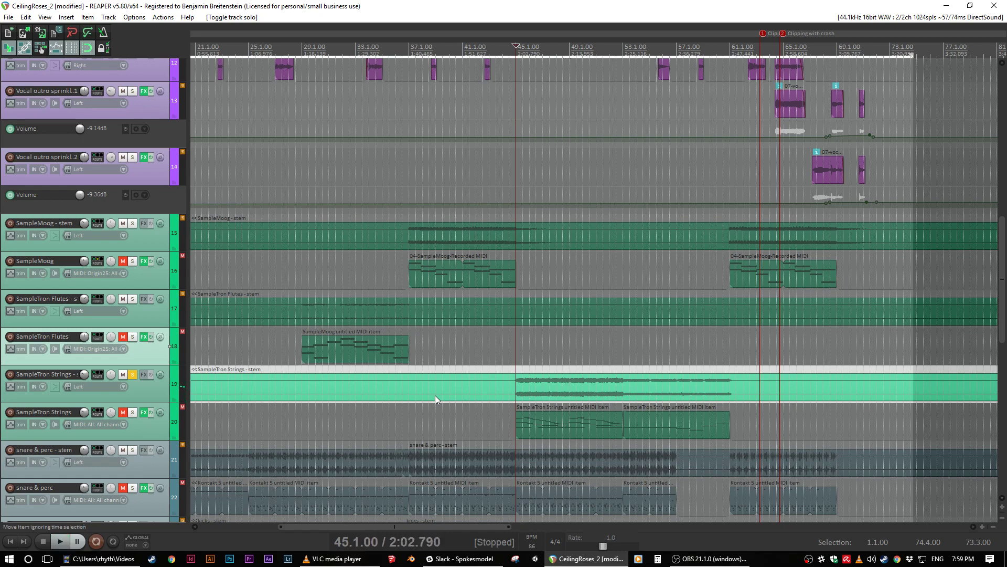
pyautogui.click(133, 373)
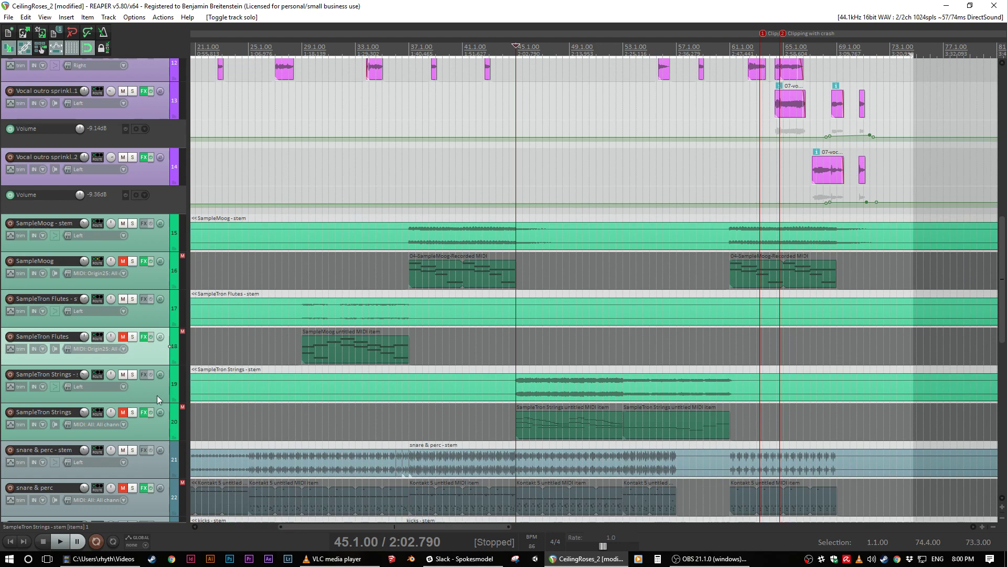
# Step: Open the first SampleTron Strings MIDI item in the MIDI editor, play it from 45.1.25, stop playback and close the editor
pyautogui.moveTo(1004, 286); pyautogui.dragTo(1004, 302)
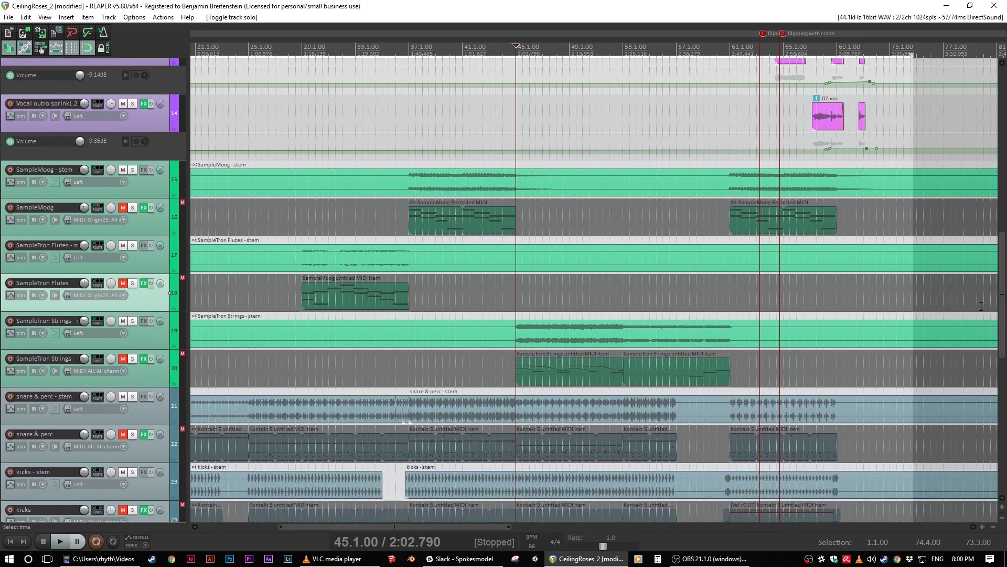
pyautogui.click(535, 371)
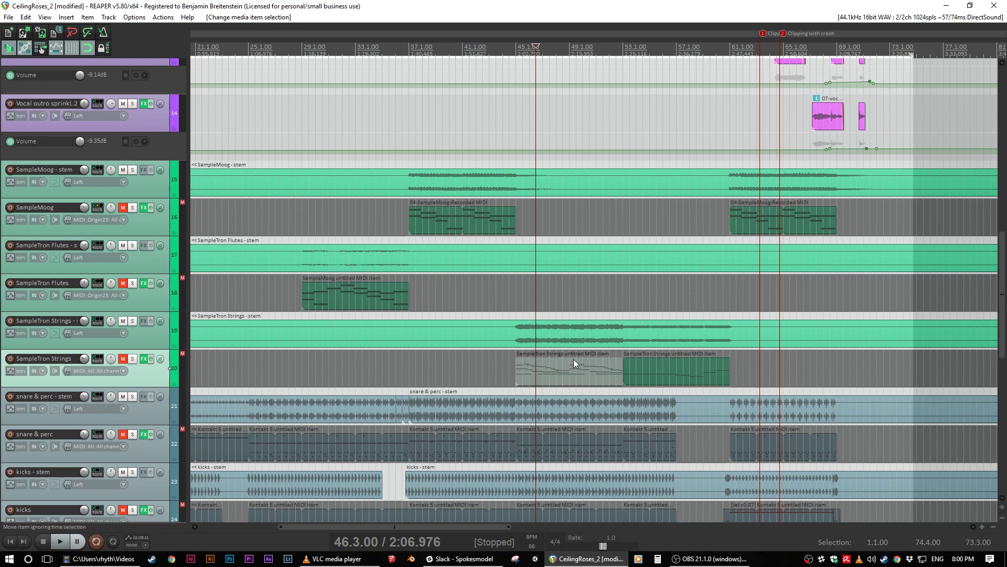
pyautogui.doubleClick(562, 374)
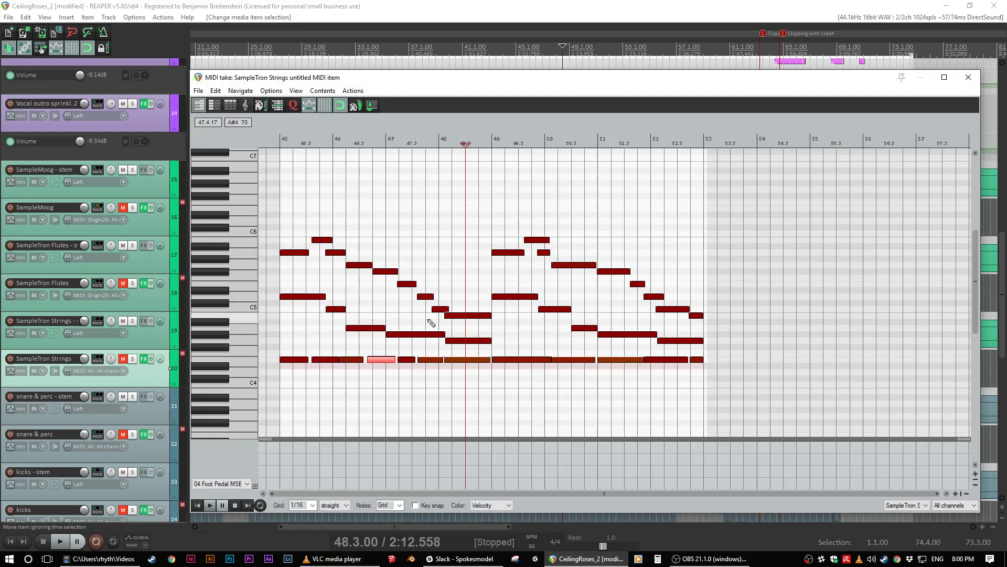
pyautogui.click(284, 233)
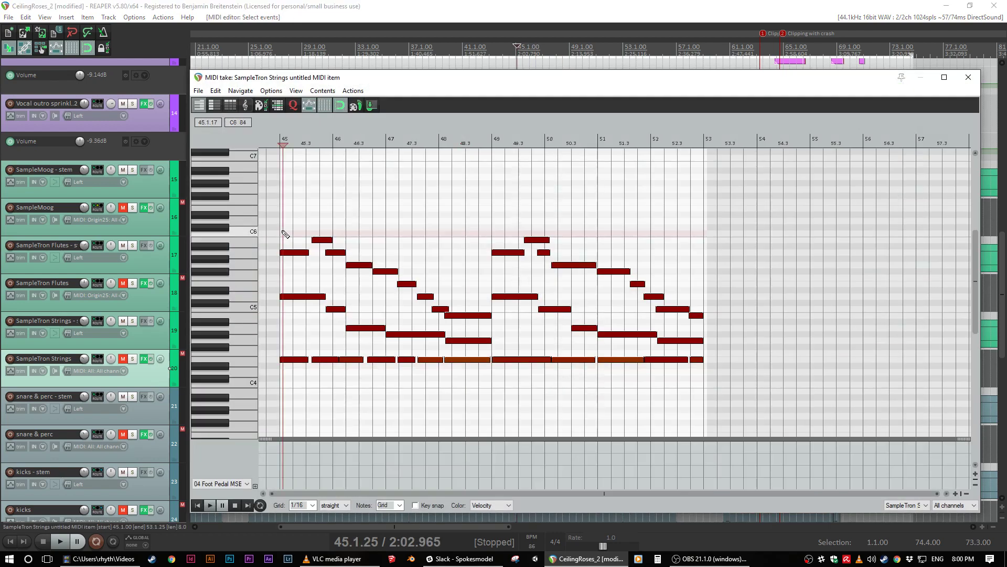
pyautogui.press('space')
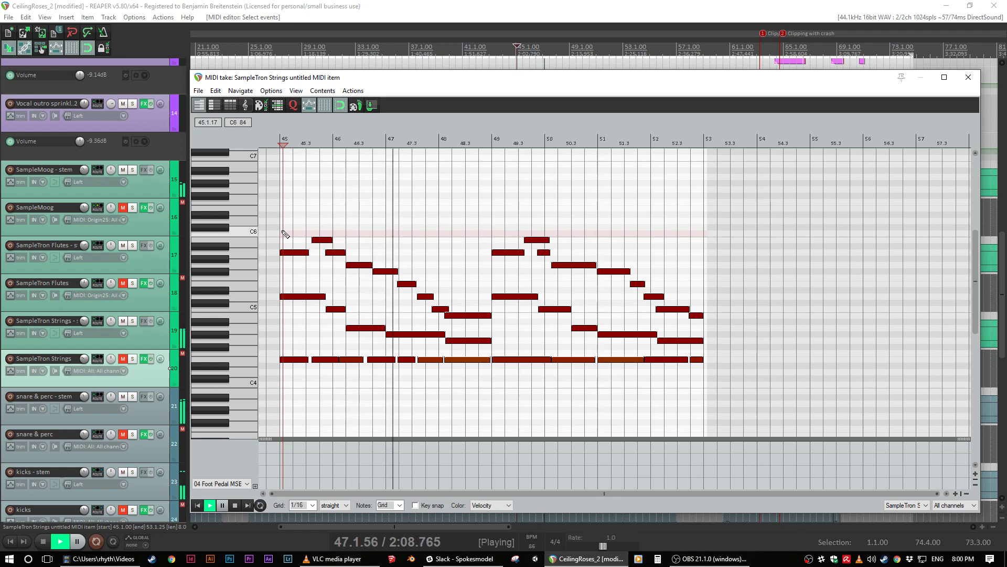
pyautogui.press('space')
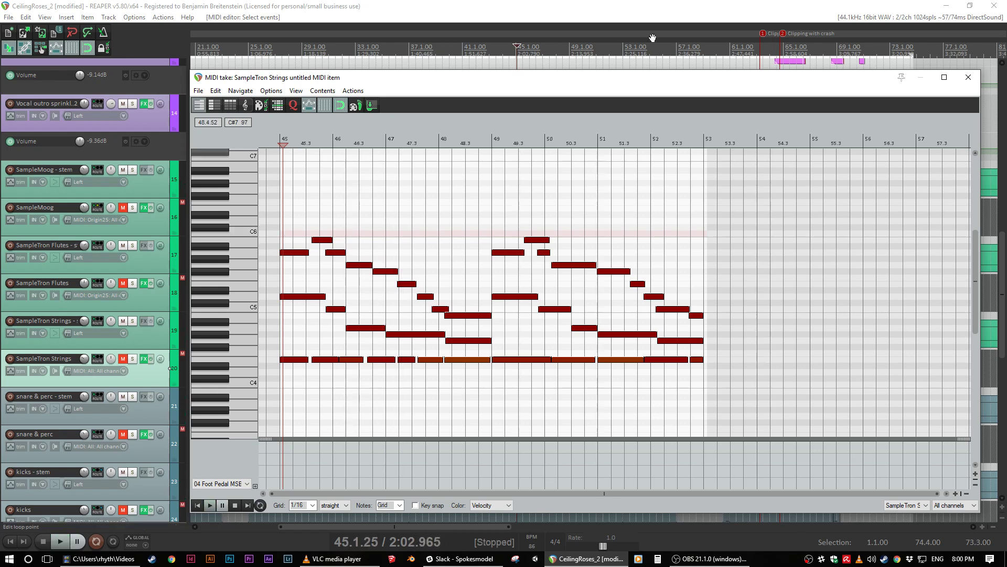
pyautogui.click(969, 78)
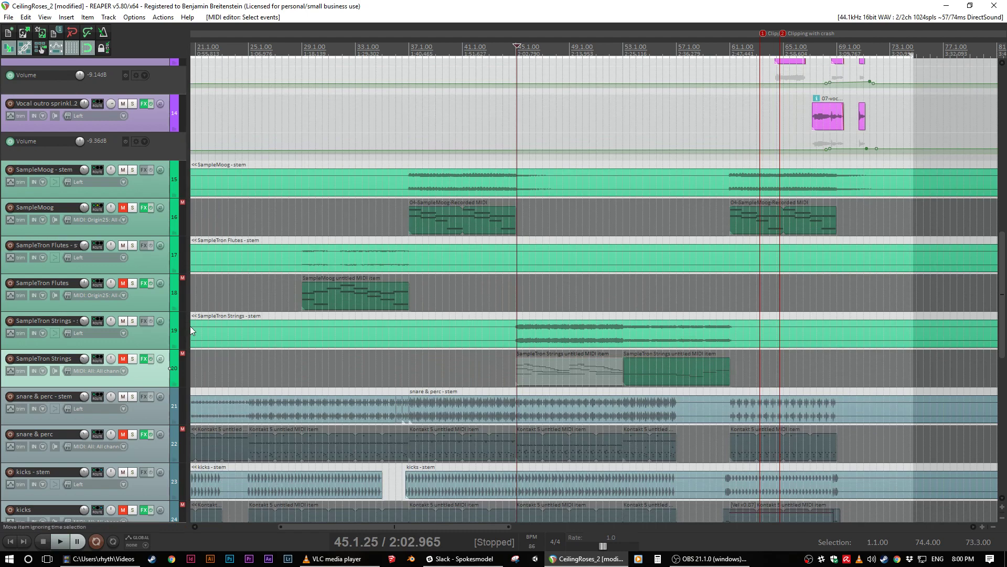
# Step: Examine the layout of the lead, doubled, harmony, emphasis and outro vocal tracks across the whole song
pyautogui.scroll(5, 165, 332)
pyautogui.scroll(2, 166, 331)
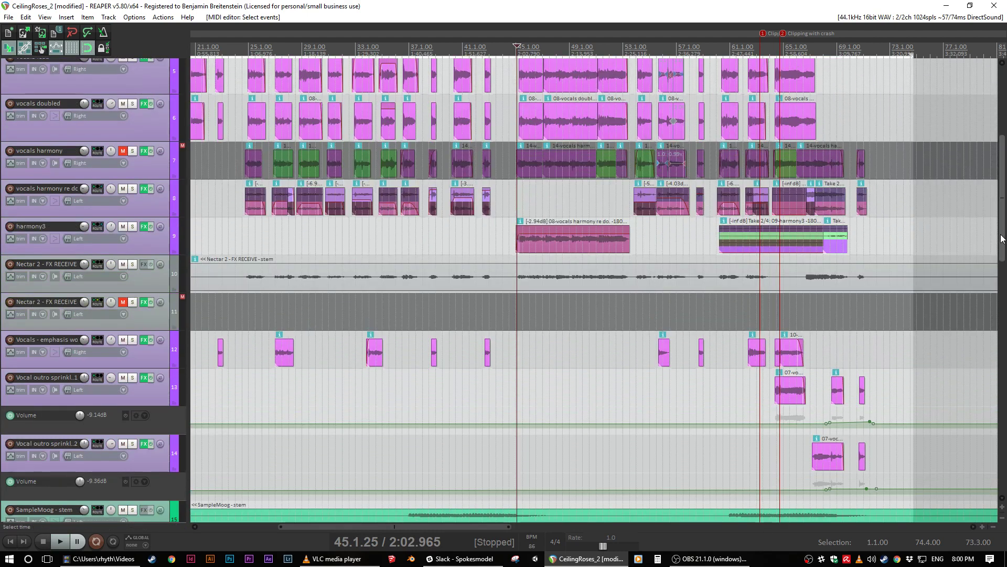
pyautogui.scroll(1, 1002, 233)
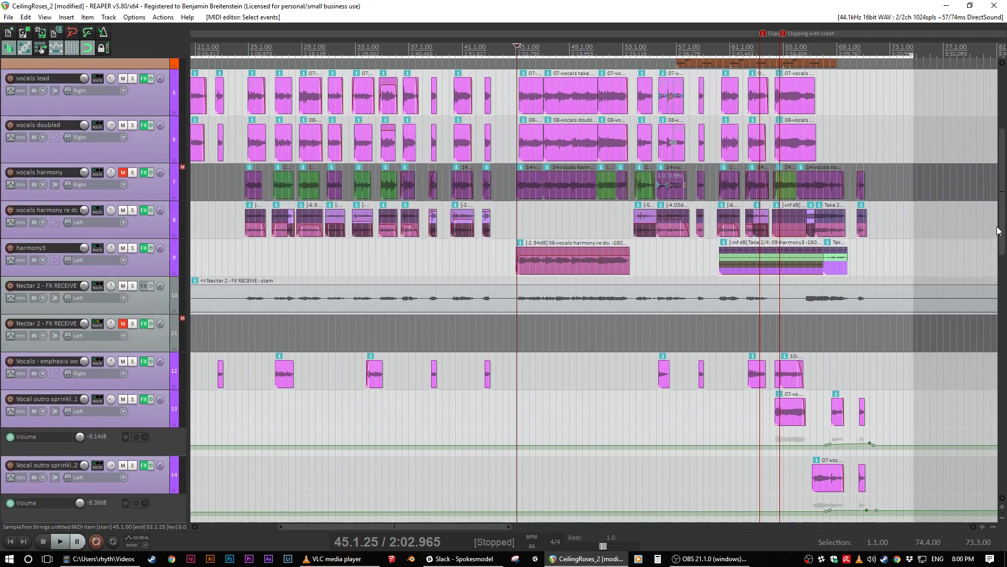
pyautogui.moveTo(998, 231); pyautogui.dragTo(1000, 233)
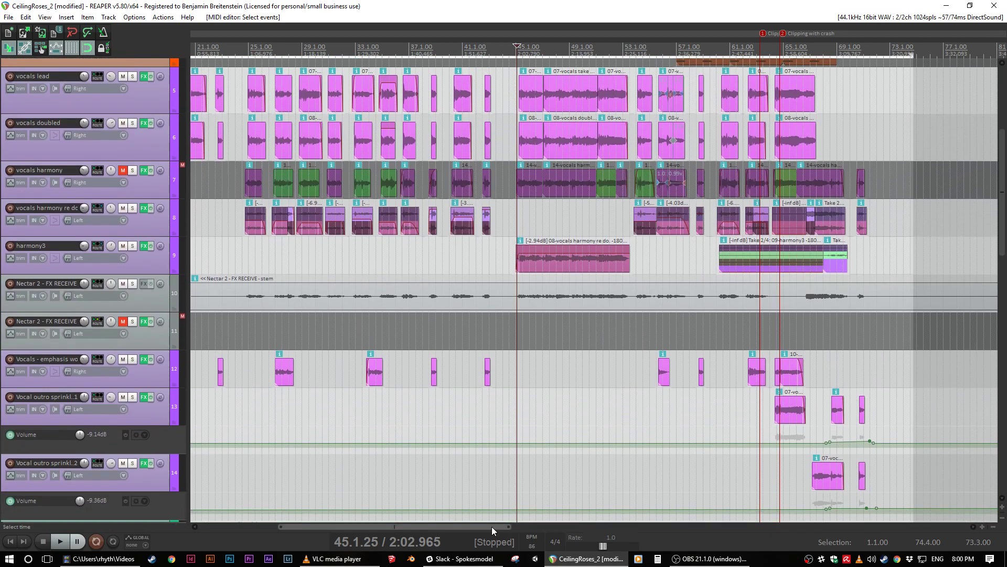
pyautogui.moveTo(492, 527); pyautogui.dragTo(460, 529)
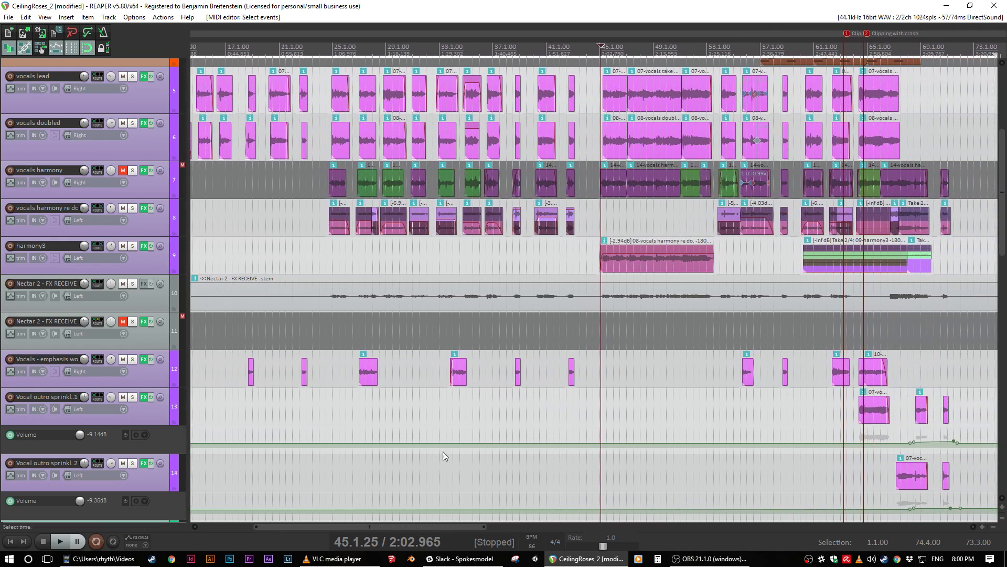
pyautogui.click(506, 413)
pyautogui.scroll(-1, 506, 413)
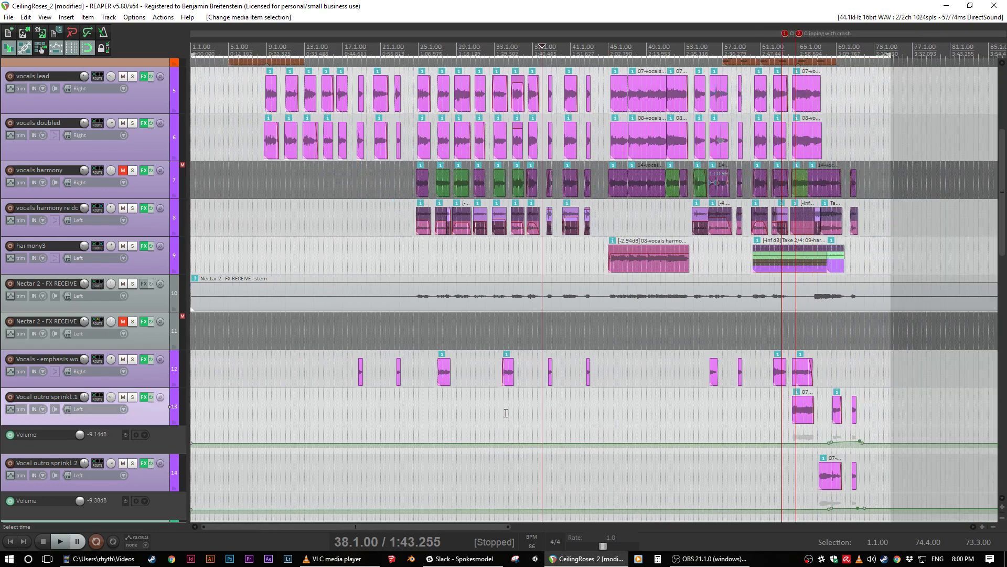
pyautogui.moveTo(1002, 261)
pyautogui.mouseDown()
pyautogui.moveTo(1002, 234)
pyautogui.moveTo(1002, 254)
pyautogui.mouseUp()
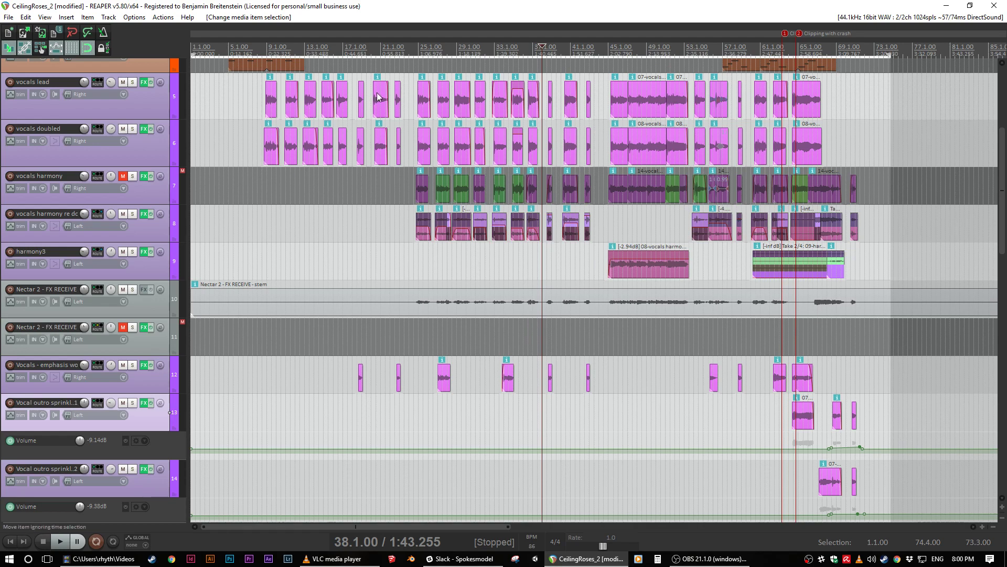
# Step: Compare the clip timing and fades on the vocals lead and vocals doubled tracks around bars 8 to 16
pyautogui.click(257, 127)
pyautogui.scroll(5, 374, 126)
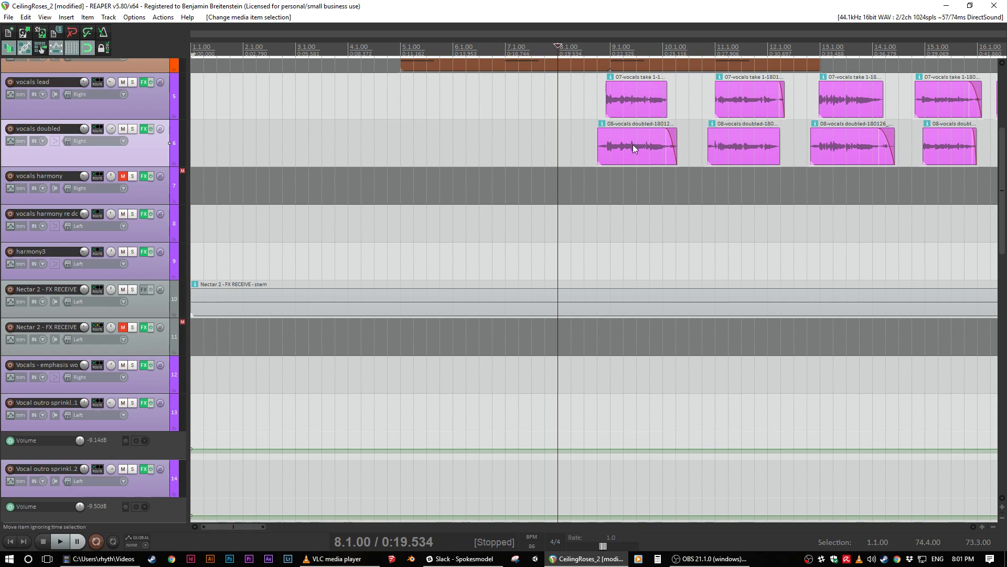
pyautogui.click(590, 148)
pyautogui.scroll(-2, 509, 153)
pyautogui.scroll(-2, 509, 153)
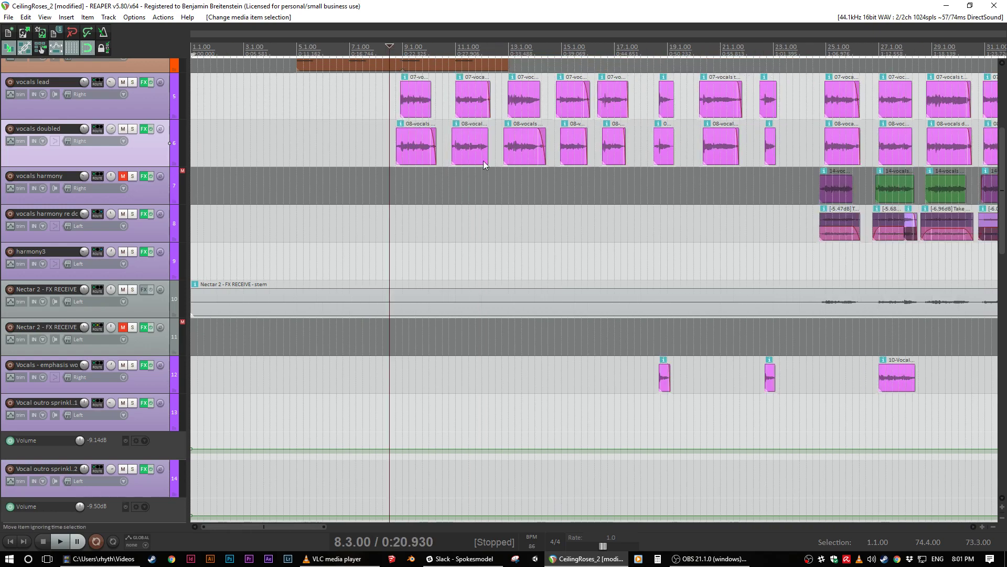
pyautogui.scroll(-2, 439, 284)
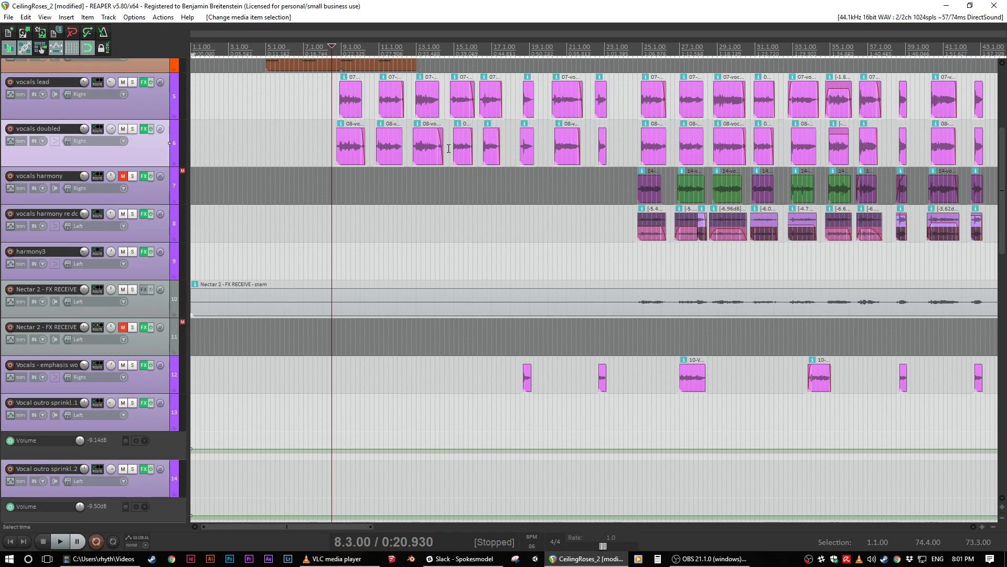
pyautogui.click(440, 122)
pyautogui.scroll(8, 440, 121)
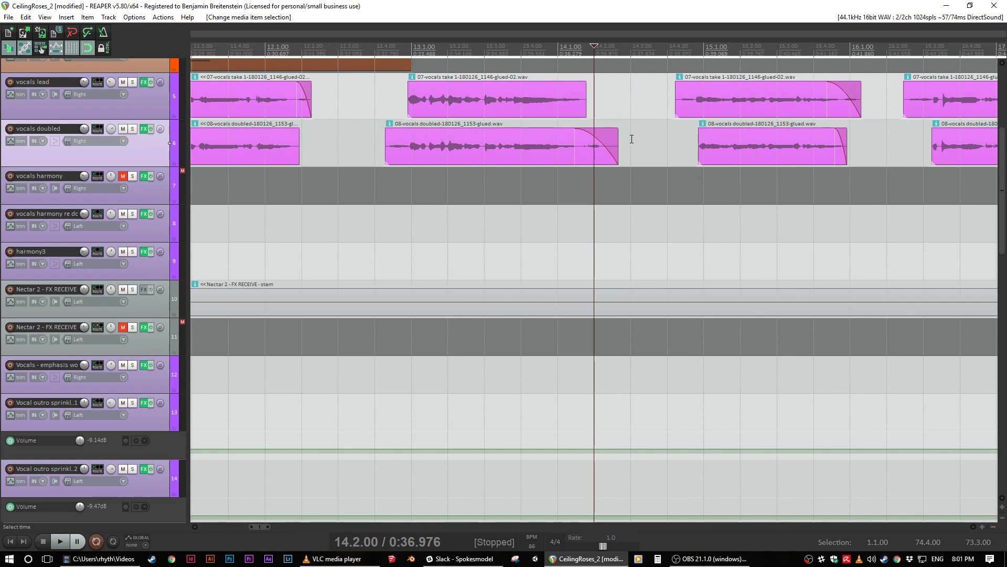
pyautogui.scroll(-8, 460, 134)
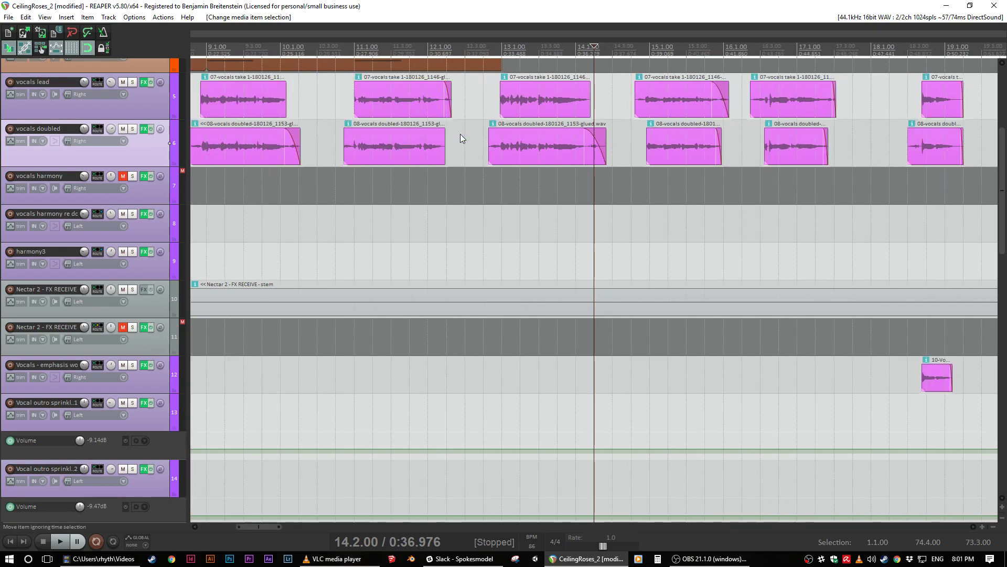
pyautogui.scroll(-8, 292, 133)
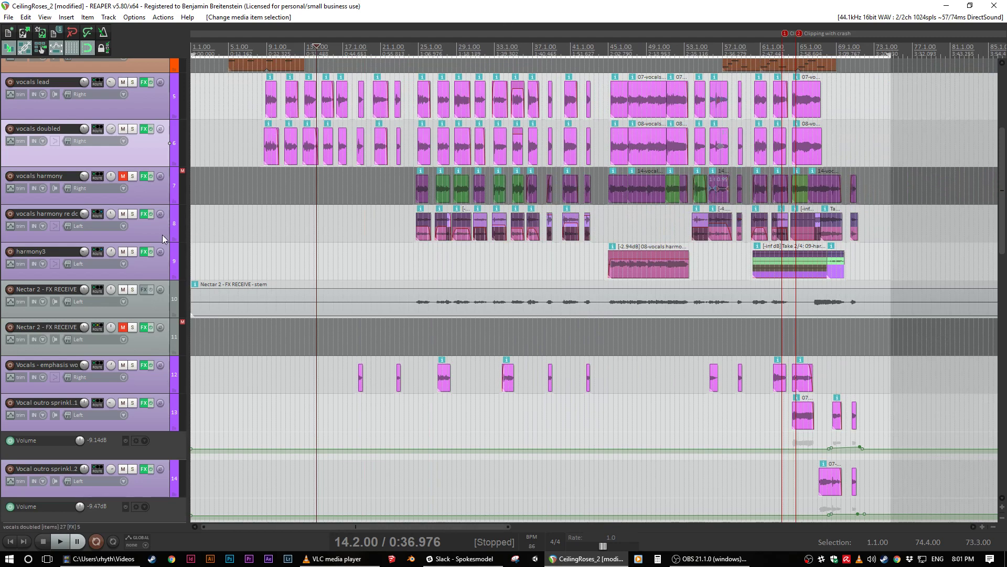
pyautogui.scroll(1, 163, 235)
pyautogui.scroll(-1, 160, 235)
pyautogui.moveTo(1005, 204); pyautogui.dragTo(1002, 210)
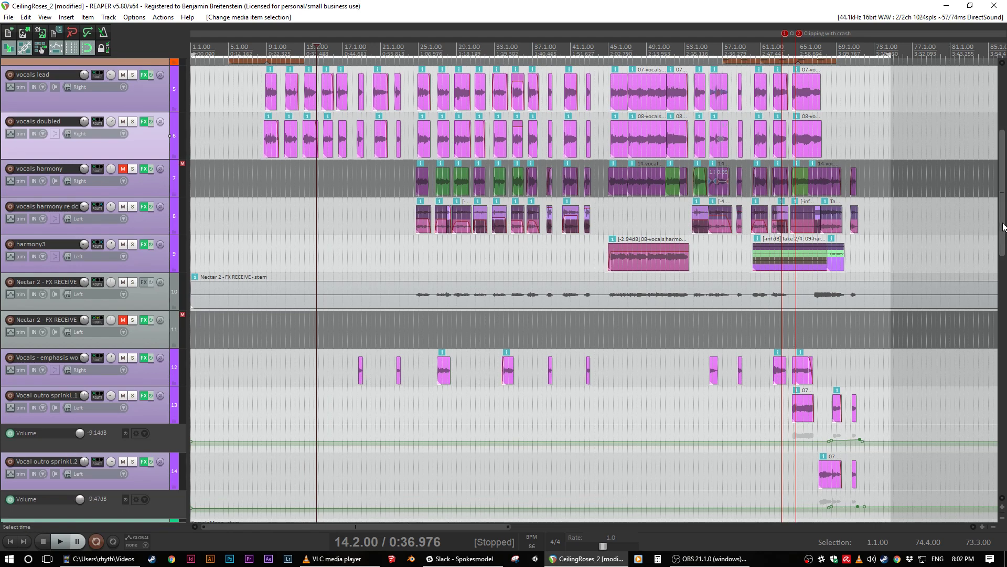
# Step: Examine where the Bass synth item ends and how the Bens Bass Synth Build stem and MIDI items follow from bar 56 onward
pyautogui.moveTo(1002, 219)
pyautogui.mouseDown()
pyautogui.moveTo(1005, 265)
pyautogui.moveTo(1006, 165)
pyautogui.moveTo(992, 218)
pyautogui.moveTo(1005, 226)
pyautogui.moveTo(1005, 196)
pyautogui.moveTo(1004, 227)
pyautogui.mouseUp()
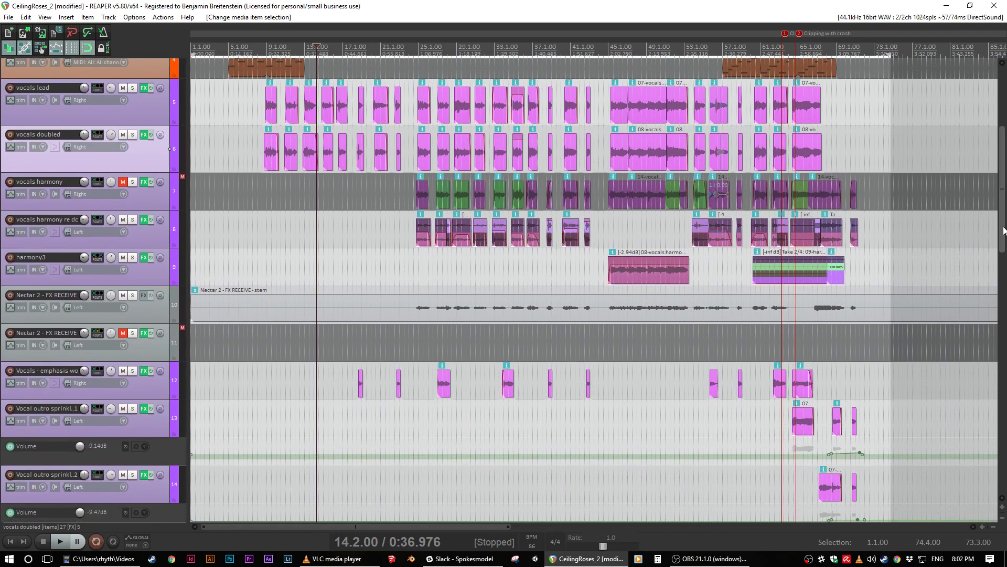
pyautogui.scroll(2, 908, 282)
pyautogui.scroll(-2, 929, 282)
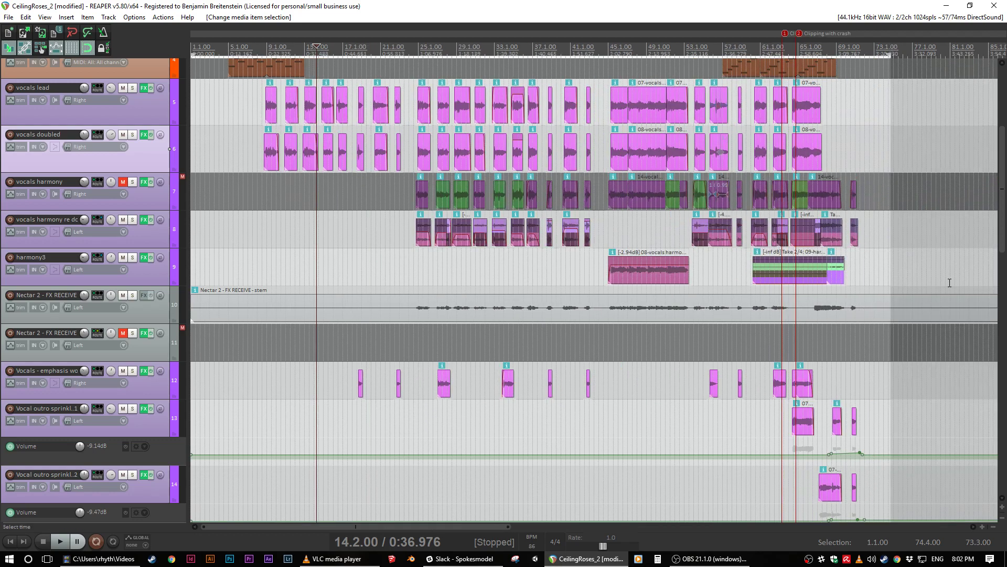
pyautogui.moveTo(1002, 245); pyautogui.dragTo(1001, 192)
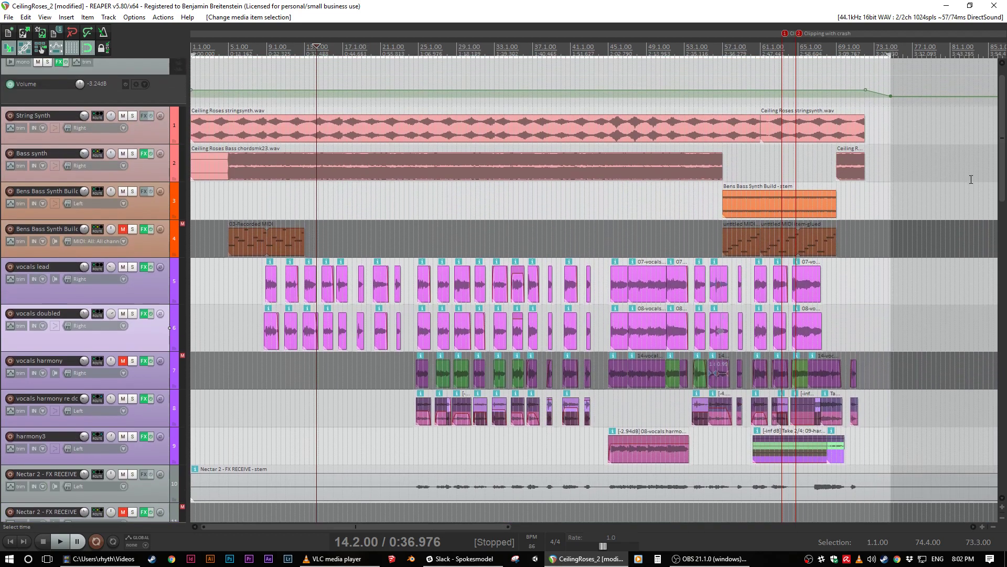
pyautogui.click(744, 210)
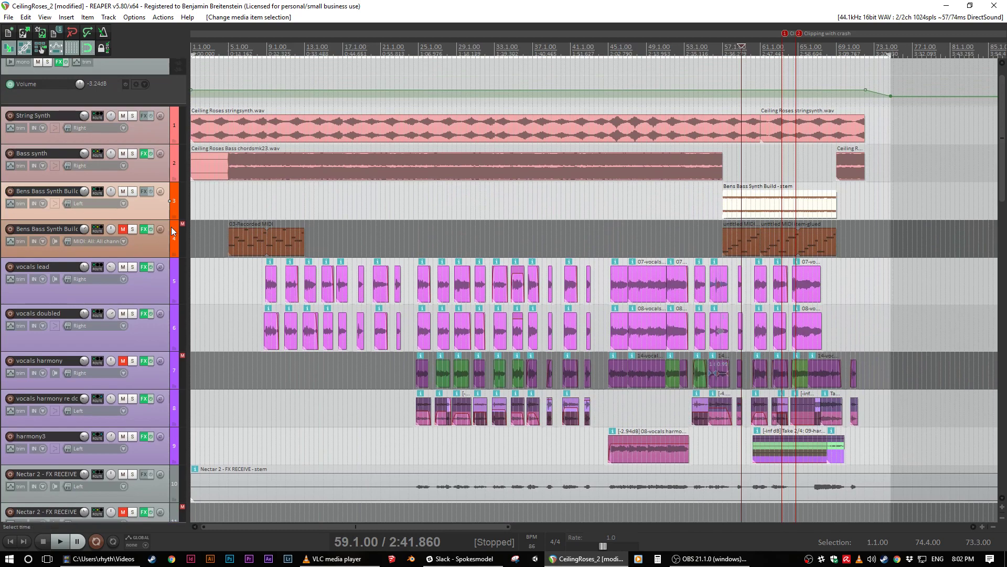
pyautogui.click(718, 207)
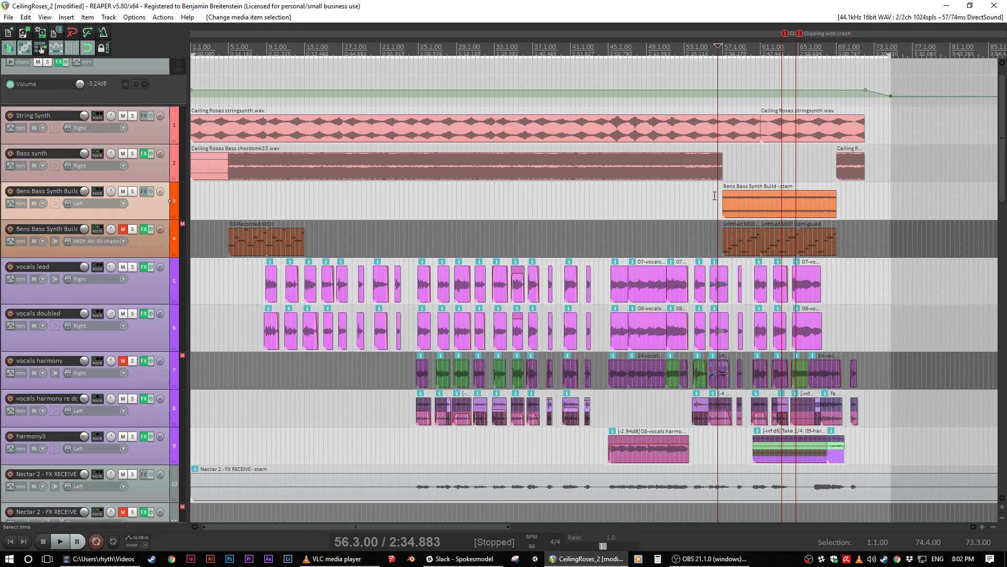
pyautogui.click(661, 163)
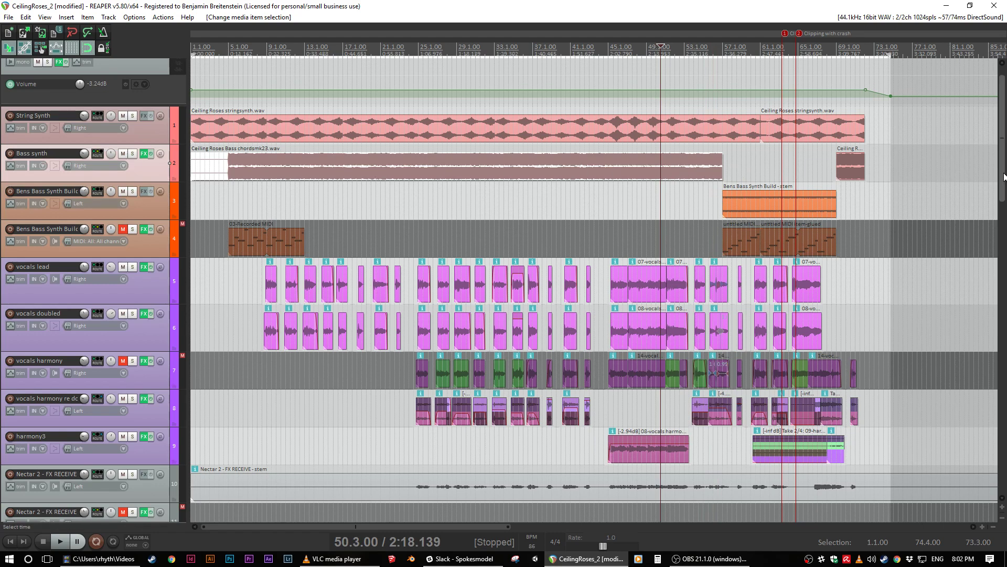
pyautogui.moveTo(1003, 178); pyautogui.dragTo(980, 140)
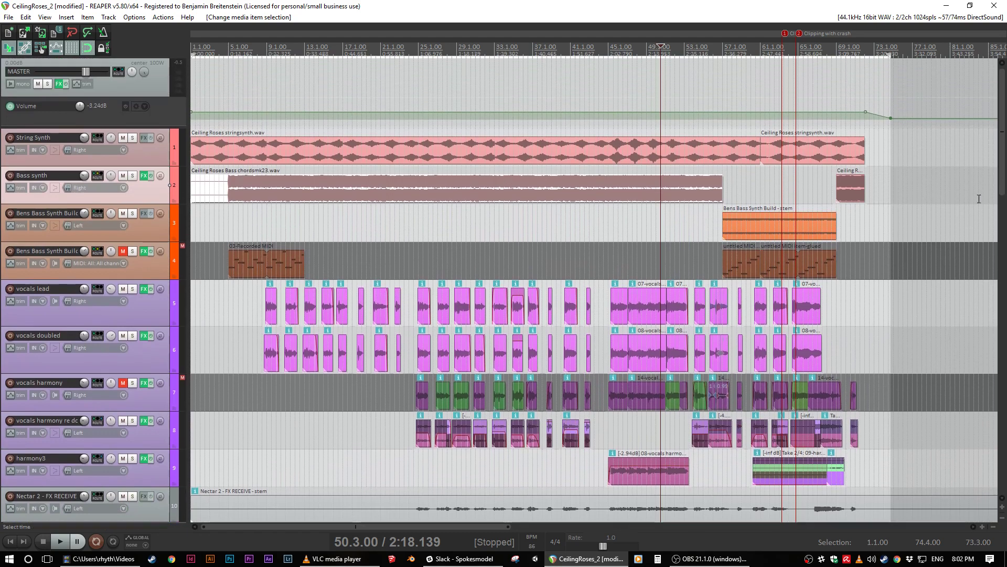
pyautogui.click(731, 178)
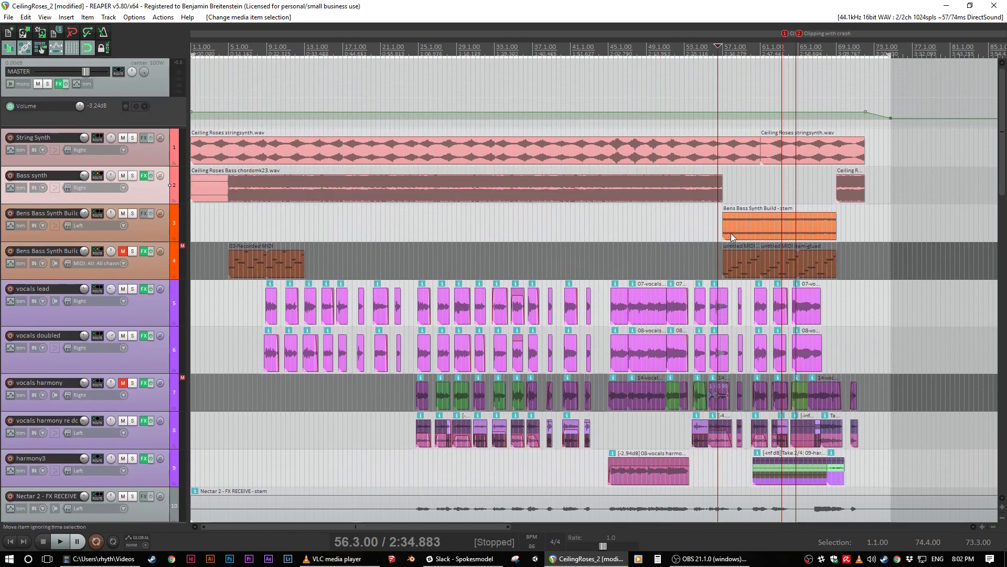
pyautogui.click(745, 264)
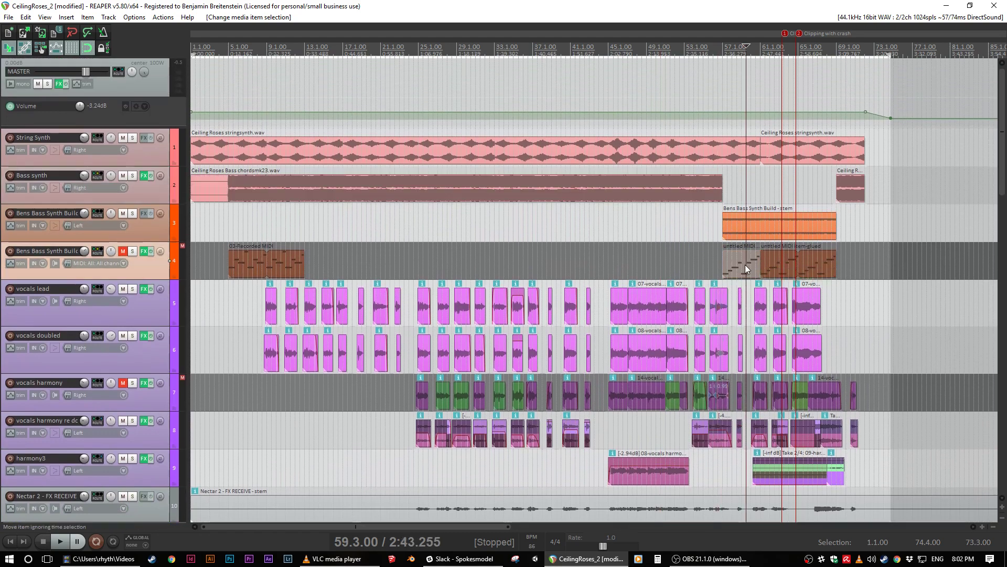
pyautogui.click(785, 263)
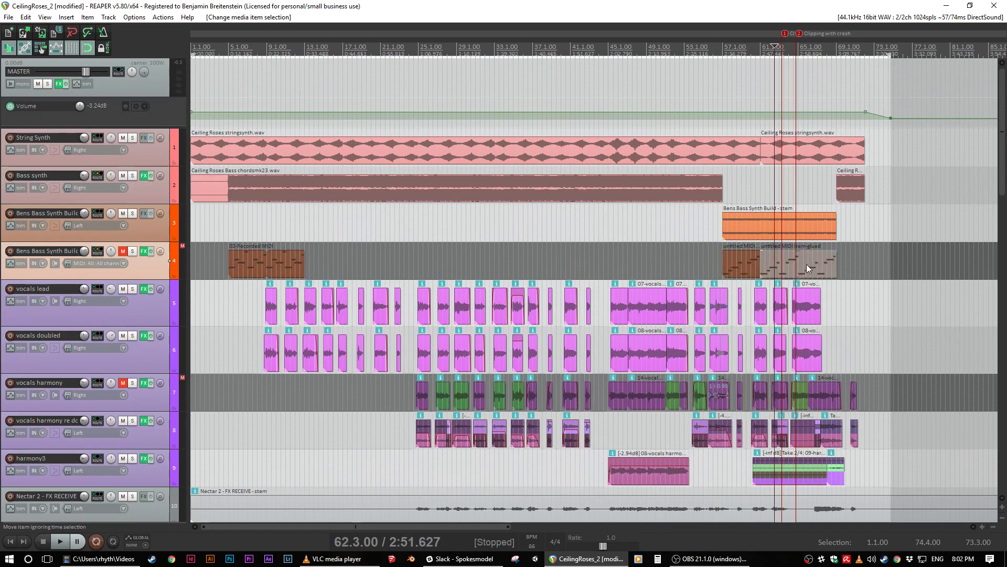
pyautogui.click(719, 215)
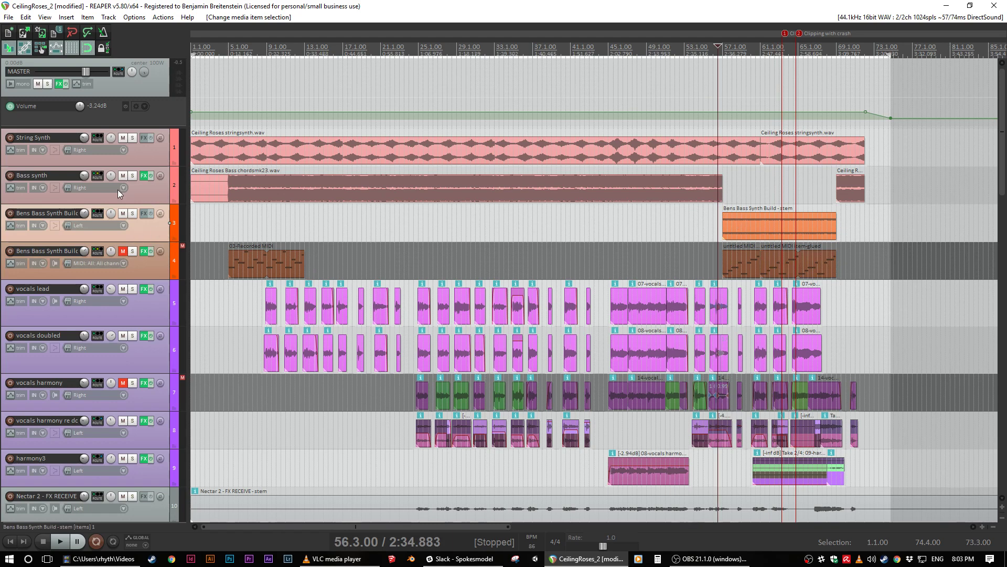
# Step: Solo the Bass synth and Bens Bass Synth Build stem tracks and place the edit cursor at 56.1.00
pyautogui.click(134, 175)
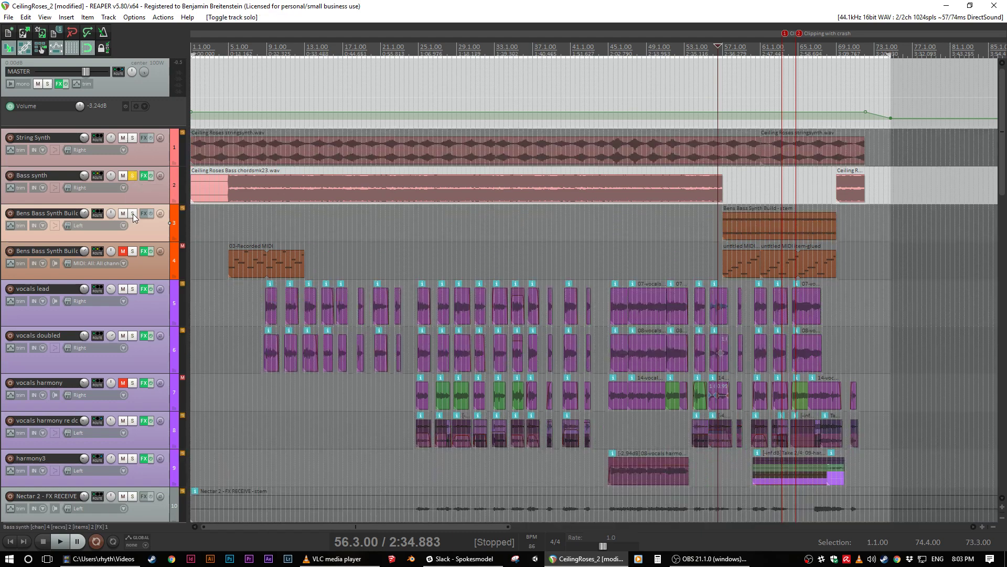
pyautogui.click(134, 213)
pyautogui.click(715, 217)
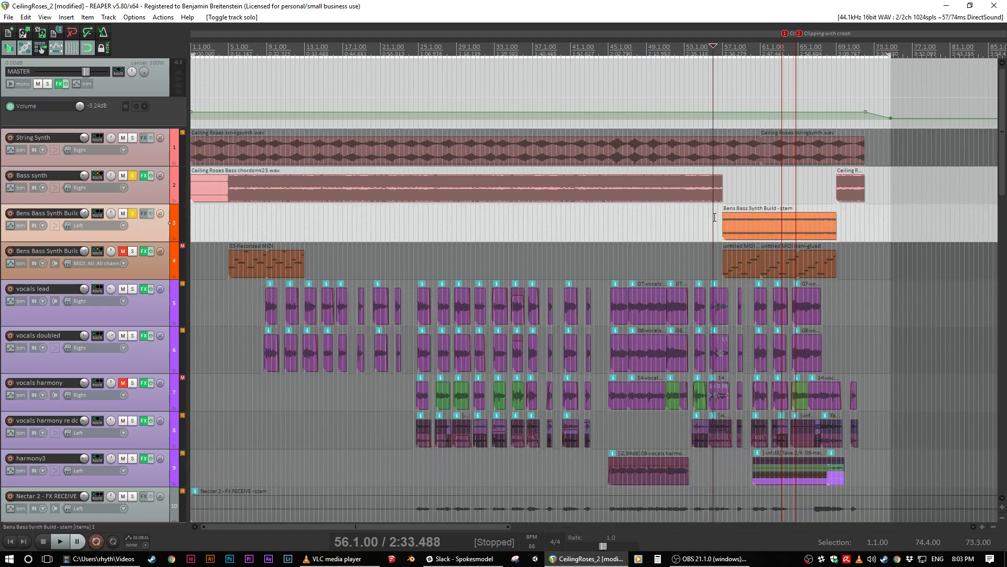
pyautogui.click(144, 213)
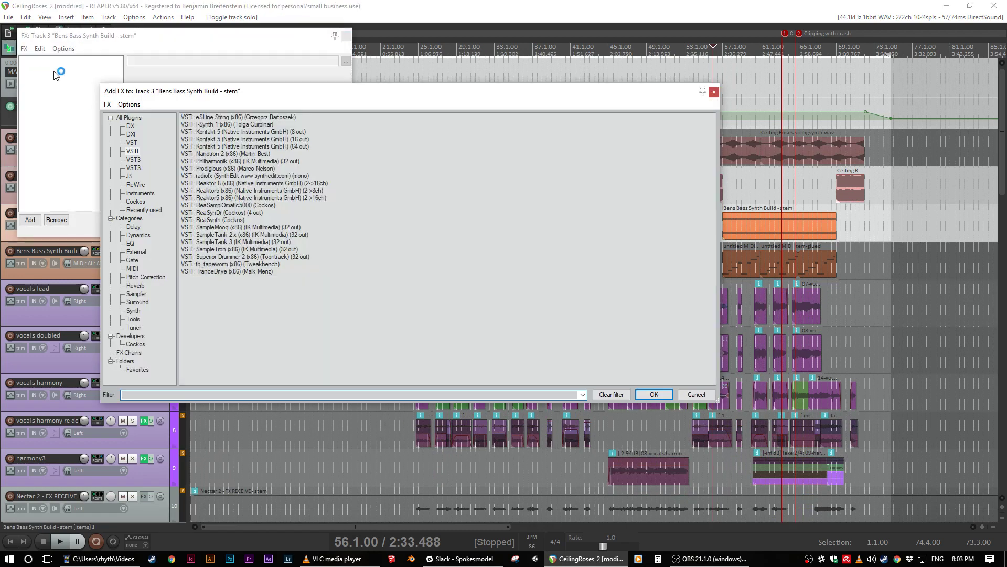
pyautogui.click(696, 394)
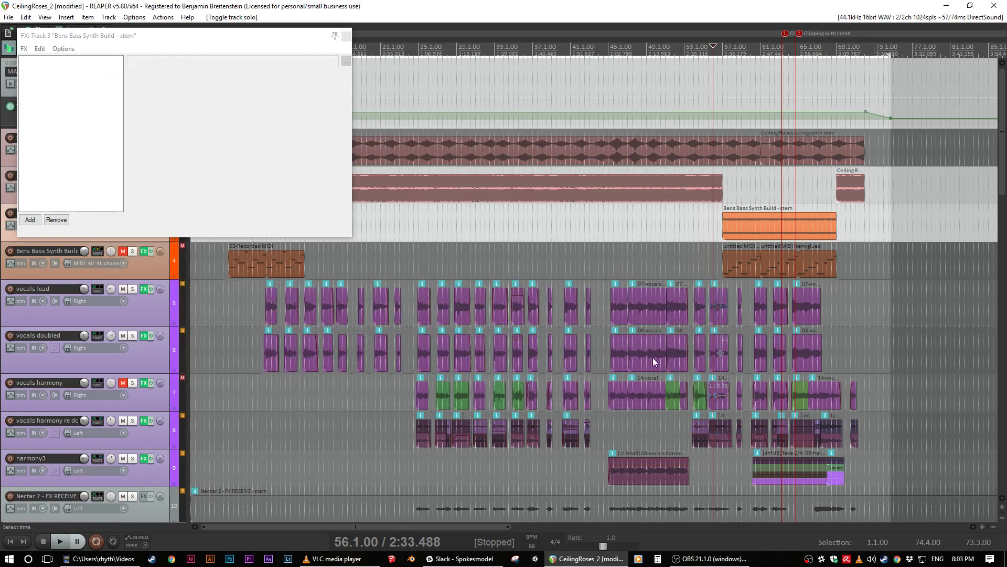
pyautogui.click(346, 35)
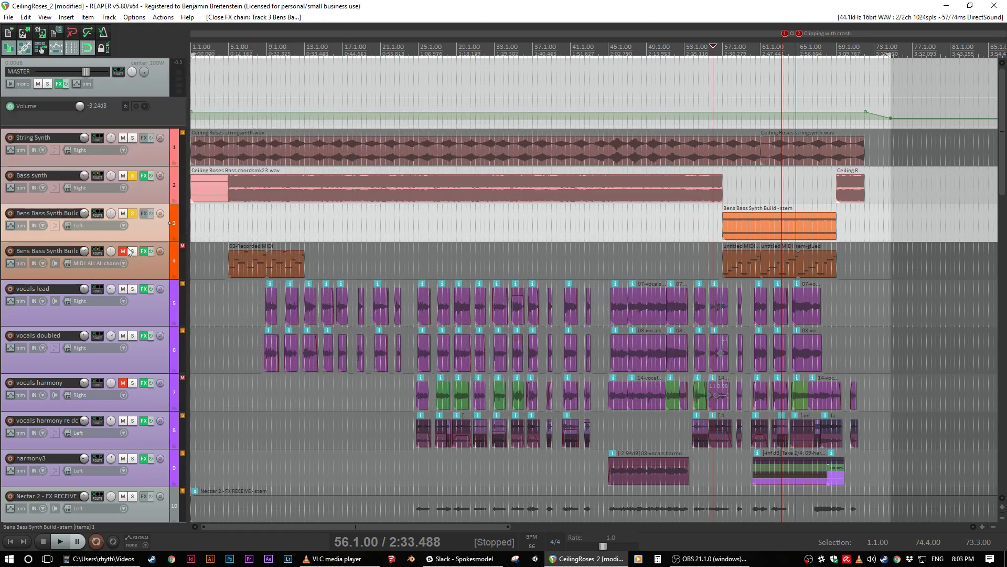
# Step: Open the effects chain of the Bens Bass Synth Build MIDI track, inspect its Prodigious synth interface, and close both windows
pyautogui.click(143, 253)
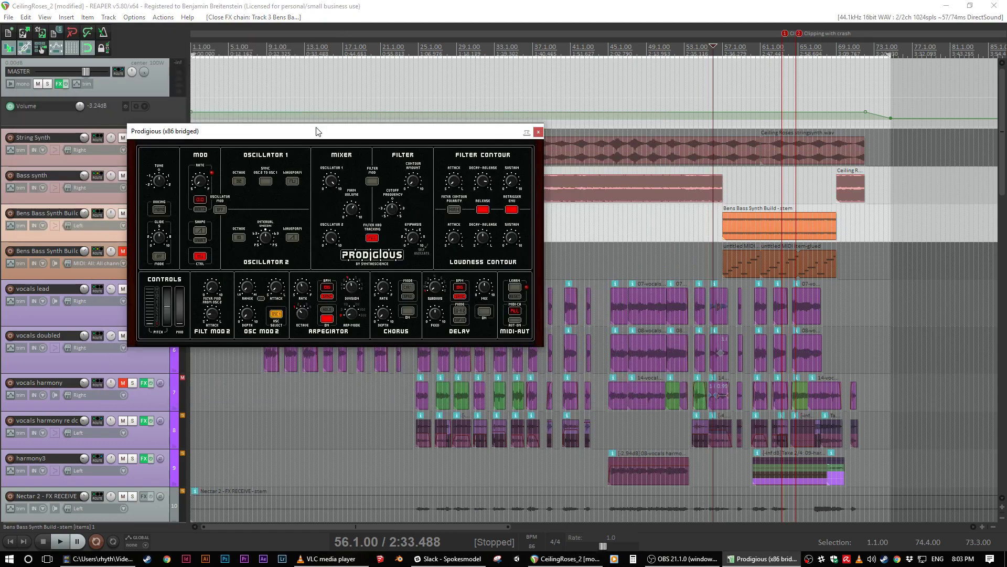
pyautogui.moveTo(368, 148); pyautogui.dragTo(581, 169)
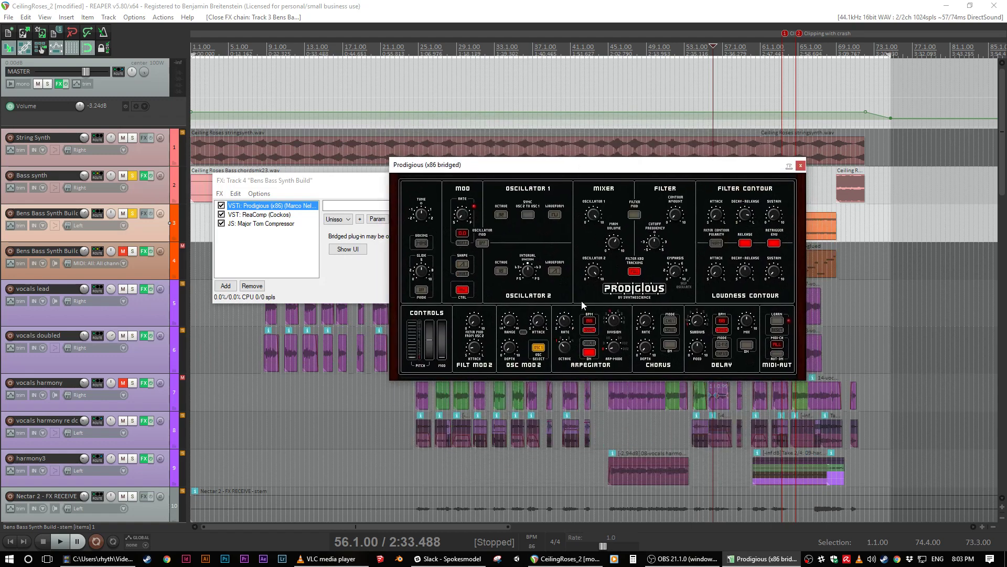
pyautogui.moveTo(644, 175); pyautogui.dragTo(643, 146)
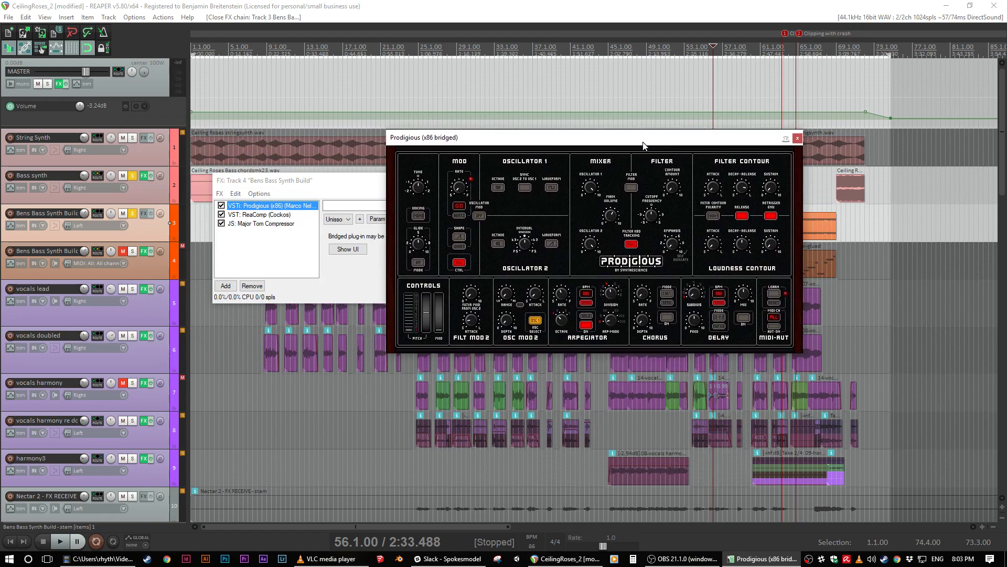
pyautogui.click(797, 139)
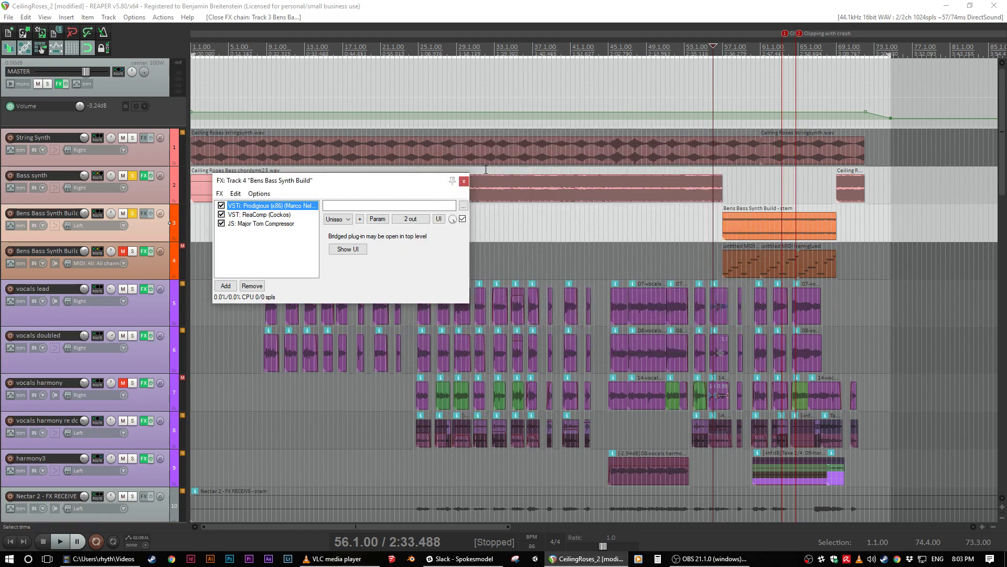
pyautogui.click(469, 175)
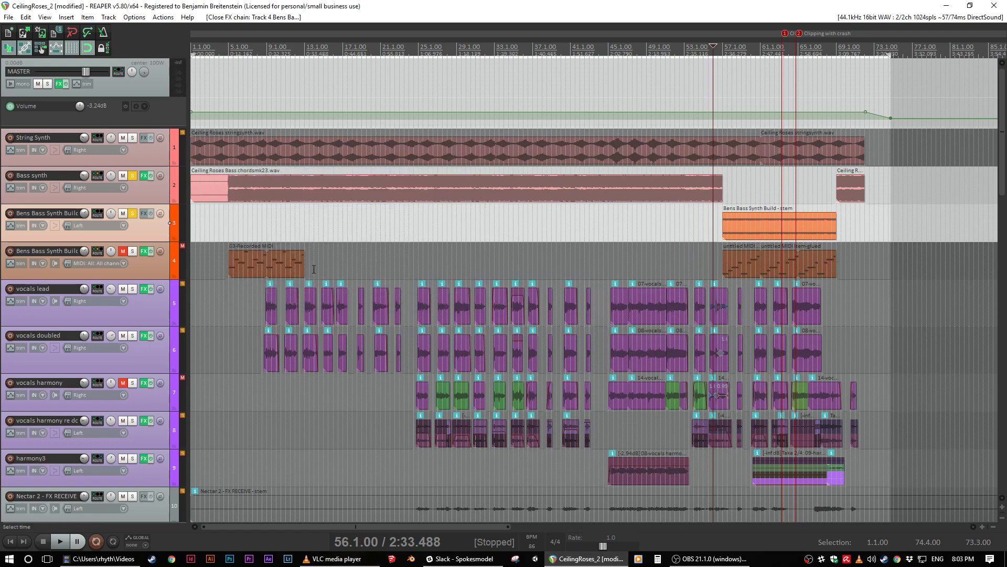
# Step: Play the soloed bass tracks from 55.3.00, jump ahead to 68.1.00 during playback, and stop
pyautogui.click(710, 170)
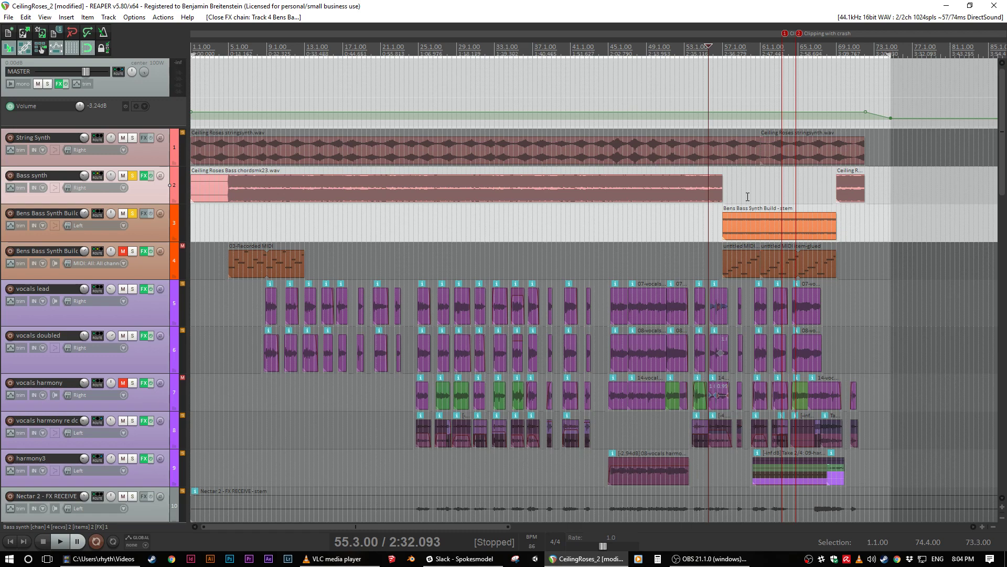
pyautogui.press('space')
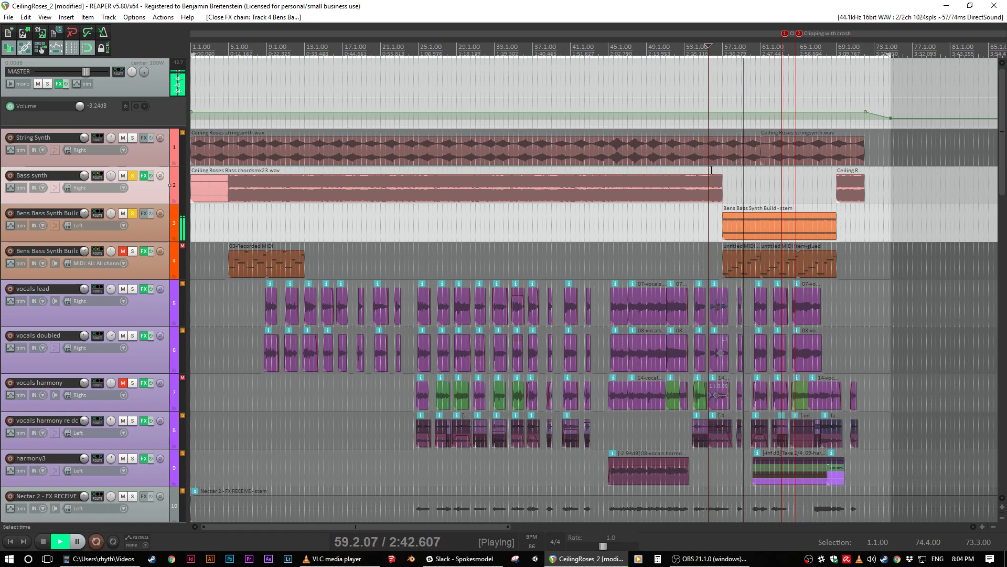
pyautogui.click(829, 175)
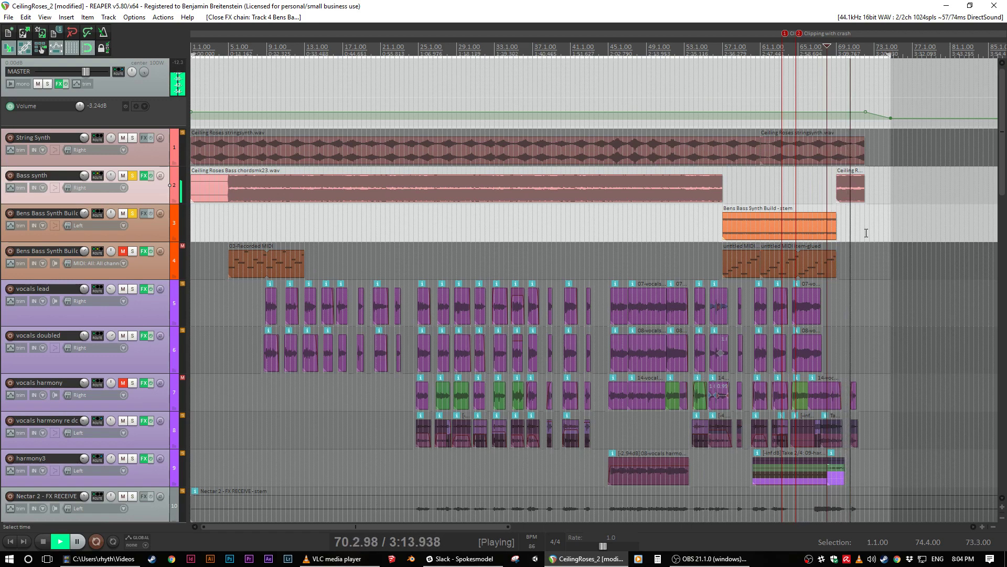
pyautogui.press('space')
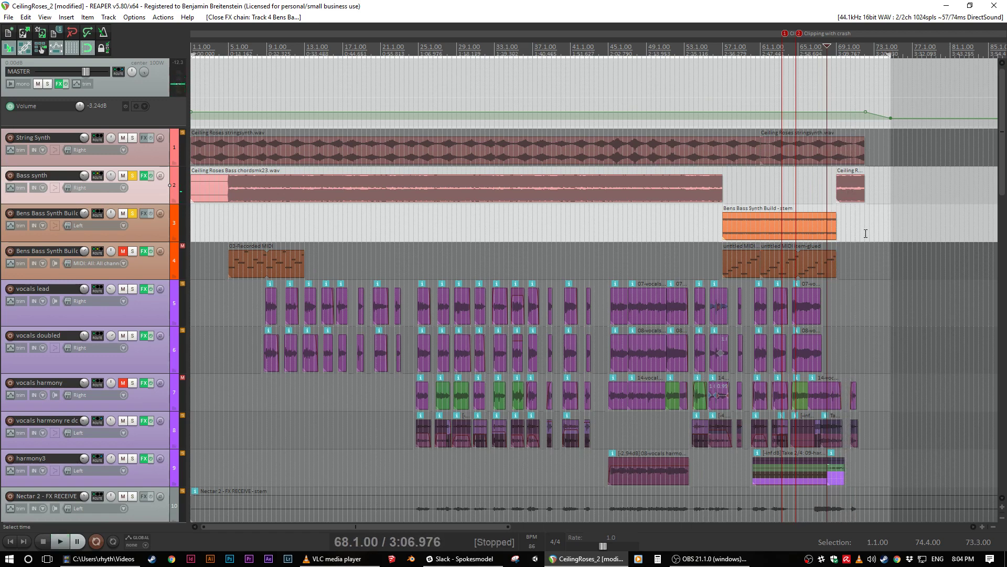
# Step: Return the edit cursor to 55.3.00 and turn off solo on the Bass synth and Bens Bass Synth Build stem tracks
pyautogui.click(710, 169)
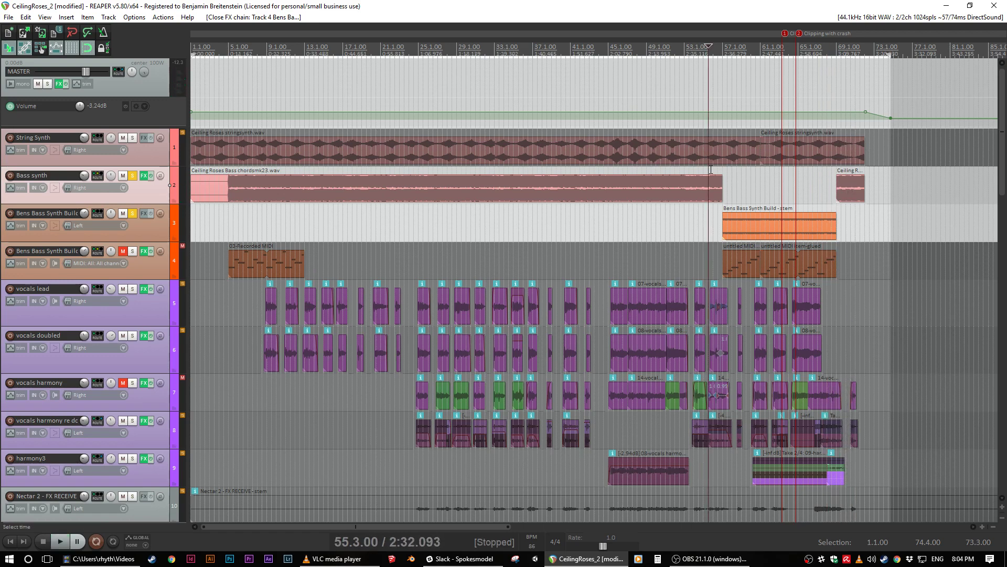
pyautogui.click(133, 176)
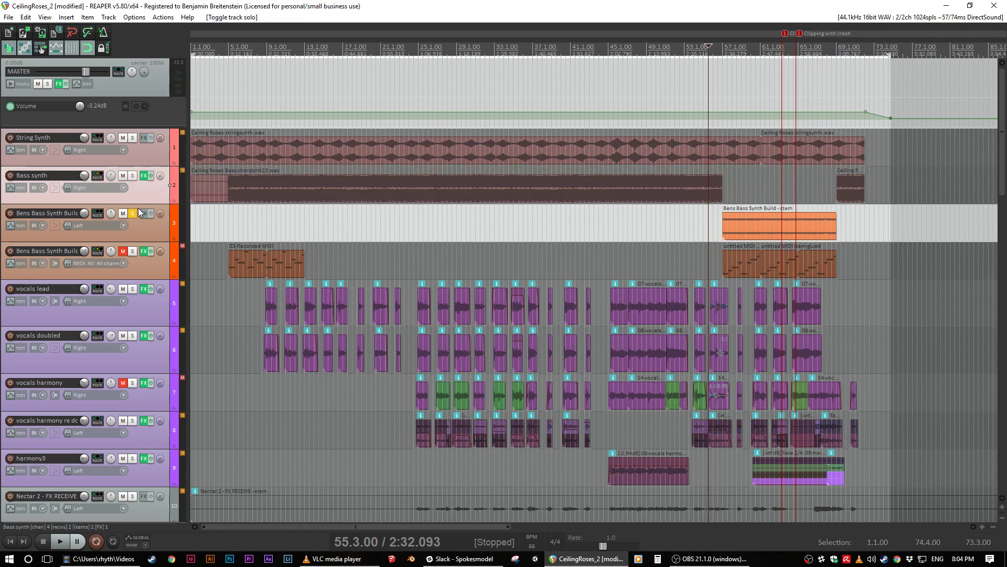
pyautogui.click(133, 213)
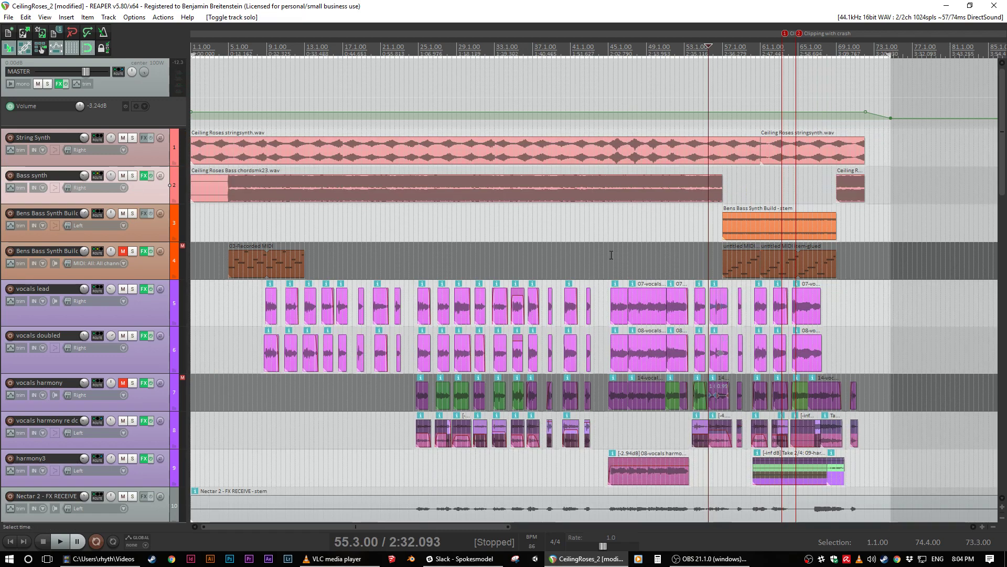
pyautogui.click(705, 222)
pyautogui.click(708, 223)
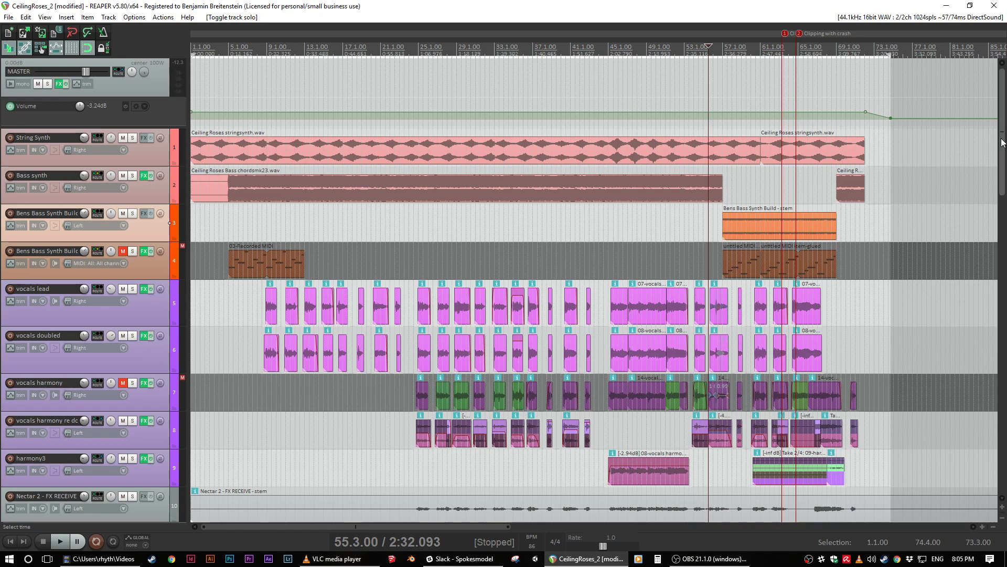
pyautogui.moveTo(1002, 142); pyautogui.dragTo(1000, 68)
pyautogui.moveTo(1005, 141)
pyautogui.mouseDown()
pyautogui.moveTo(994, 431)
pyautogui.moveTo(1004, 137)
pyautogui.mouseUp()
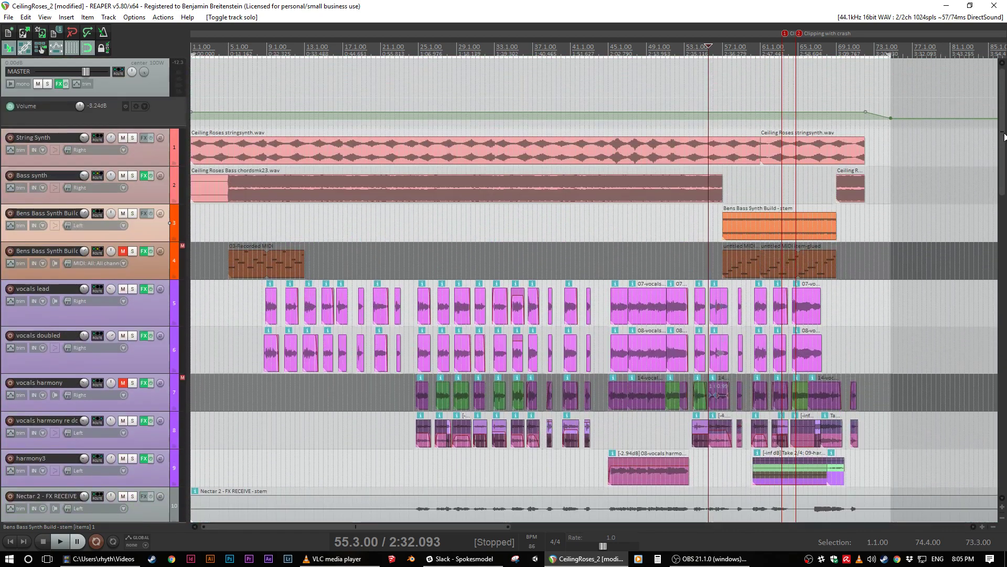